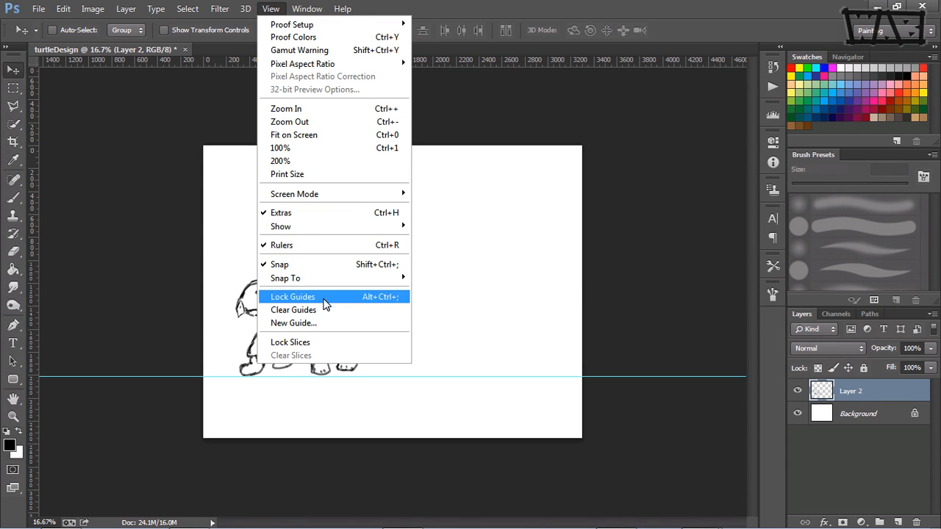
- Place horizontal guides at the top of the turtle's head, the top of its shell and the bottom of its shell
{"action": "left_click", "coordinate": [163, 375]}
{"action": "left_click_drag", "start_coordinate": [168, 376], "coordinate": [169, 375]}
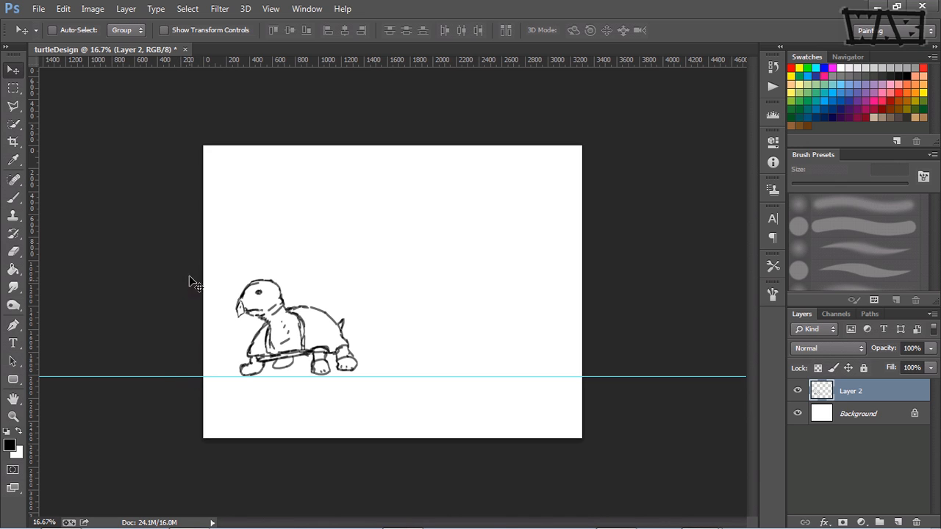
{"action": "left_click_drag", "start_coordinate": [222, 61], "coordinate": [245, 306]}
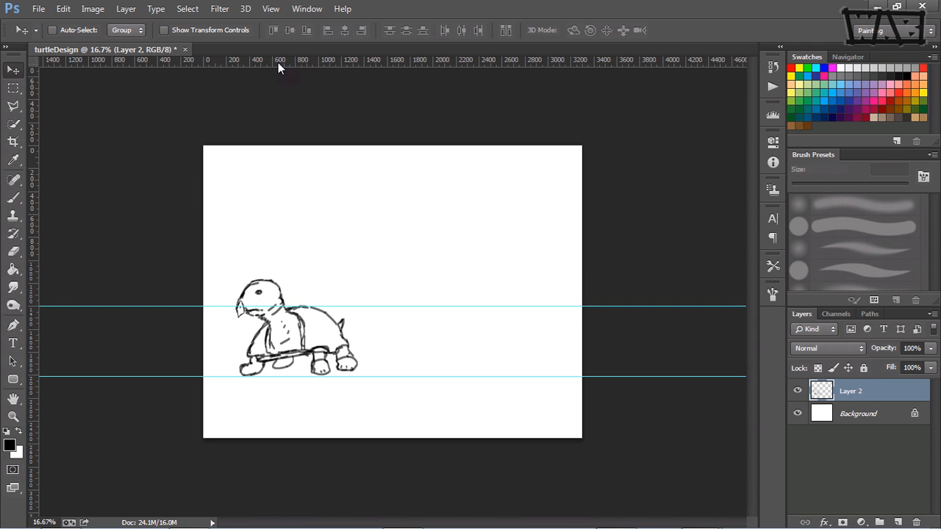
{"action": "left_click_drag", "start_coordinate": [277, 62], "coordinate": [288, 280]}
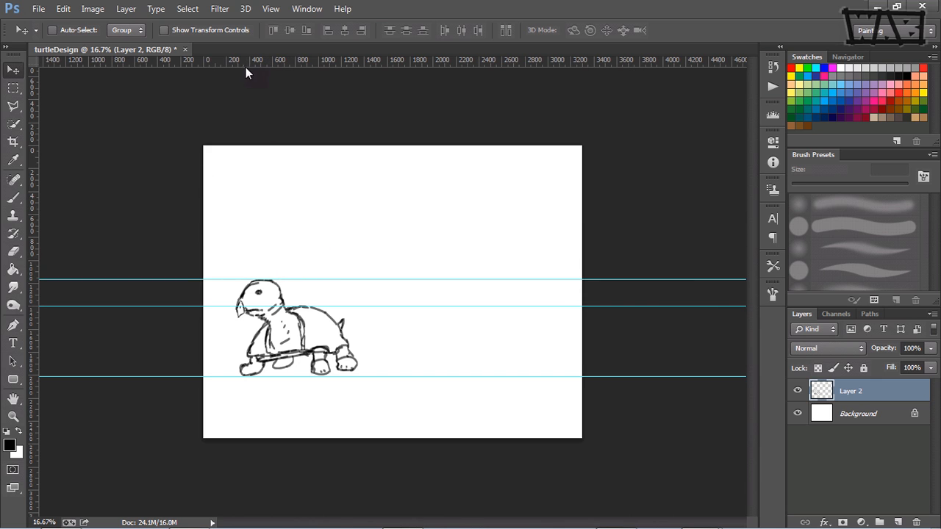
{"action": "left_click_drag", "start_coordinate": [254, 63], "coordinate": [253, 357]}
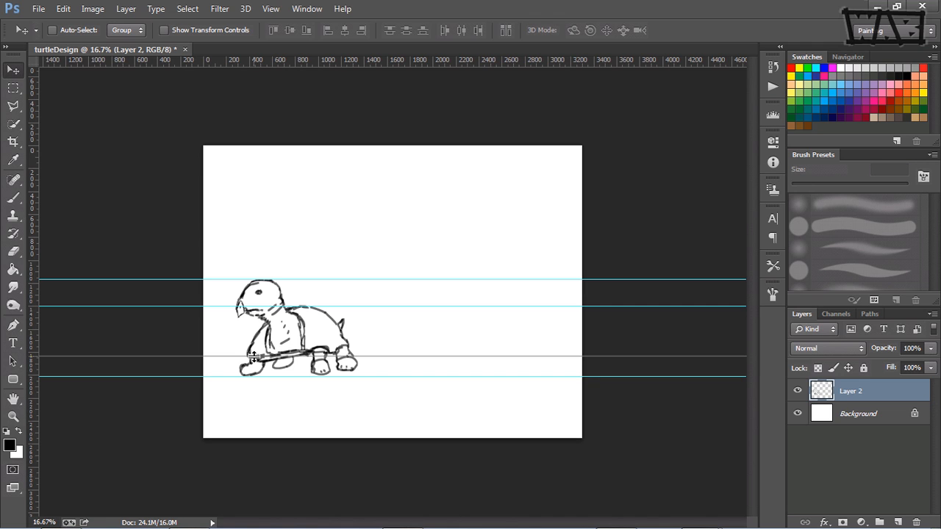
{"action": "left_click_drag", "start_coordinate": [253, 358], "coordinate": [254, 356]}
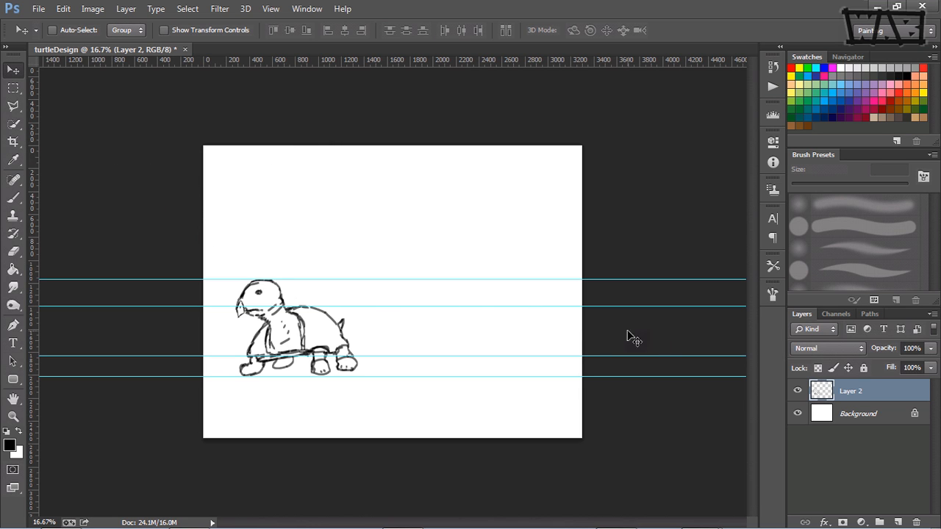
- Move the turtle sketch above the guides to the canvas's upper-left corner and add a new layer for brush drawing
{"action": "mouse_move", "coordinate": [291, 335]}
{"action": "left_mouse_down"}
{"action": "mouse_move", "coordinate": [258, 206]}
{"action": "mouse_move", "coordinate": [266, 209]}
{"action": "left_mouse_up"}
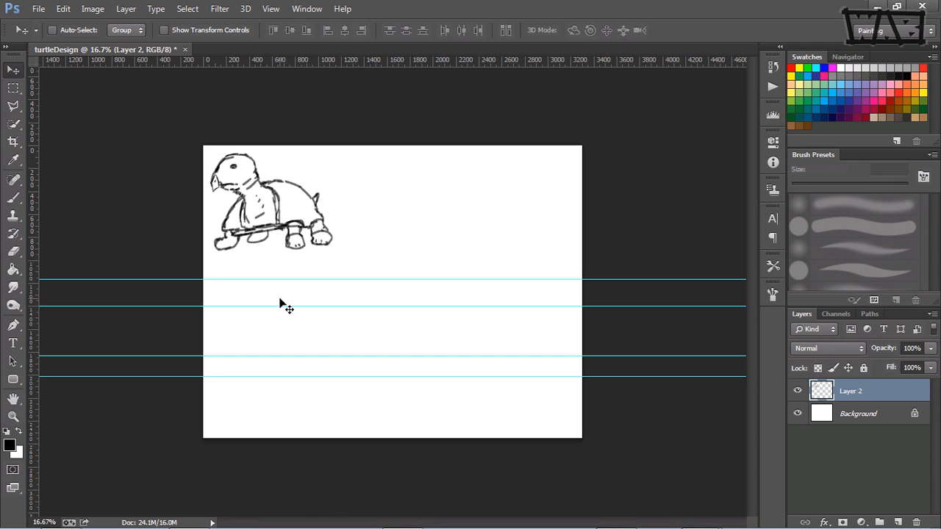
{"action": "left_click", "coordinate": [13, 197]}
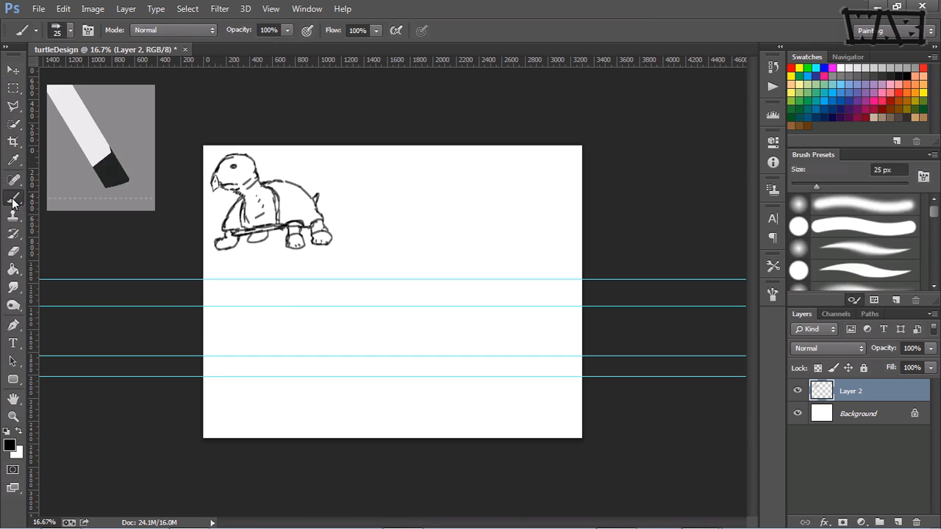
{"action": "left_click", "coordinate": [898, 522]}
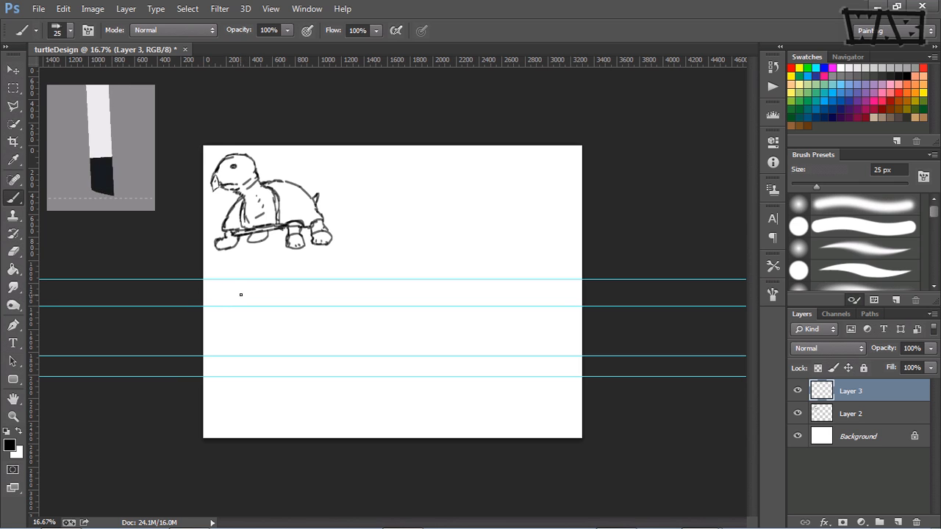
{"action": "mouse_move", "coordinate": [218, 306]}
{"action": "left_mouse_down"}
{"action": "mouse_move", "coordinate": [219, 294]}
{"action": "mouse_move", "coordinate": [245, 280]}
{"action": "left_mouse_up"}
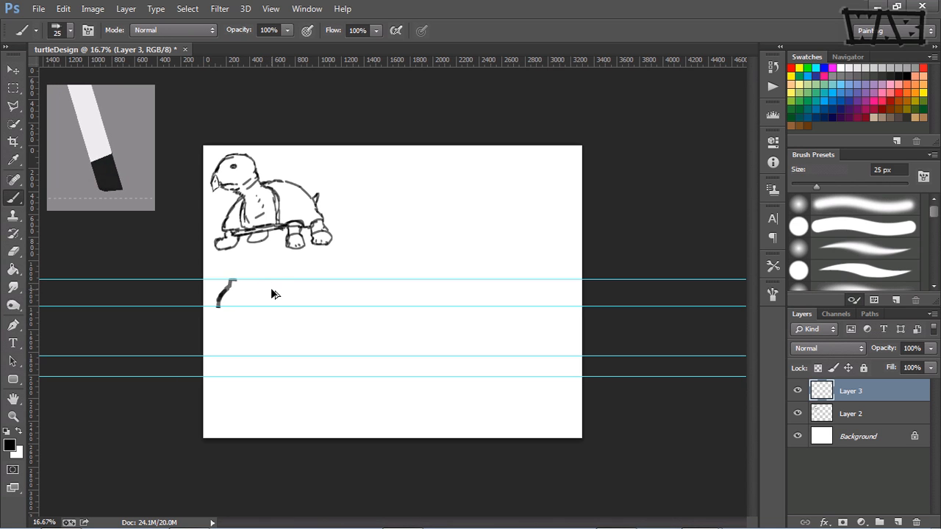
{"action": "key", "text": "ctrl+z"}
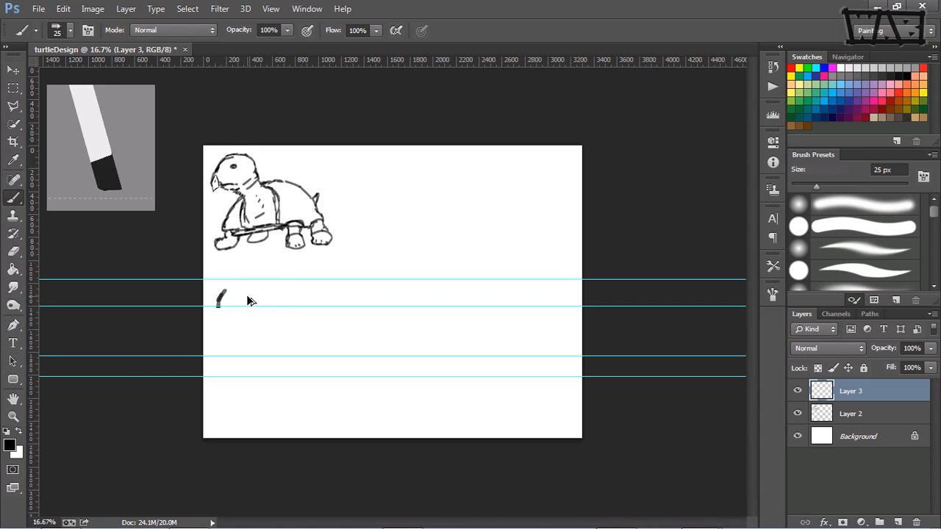
{"action": "key", "text": "ctrl+alt+z"}
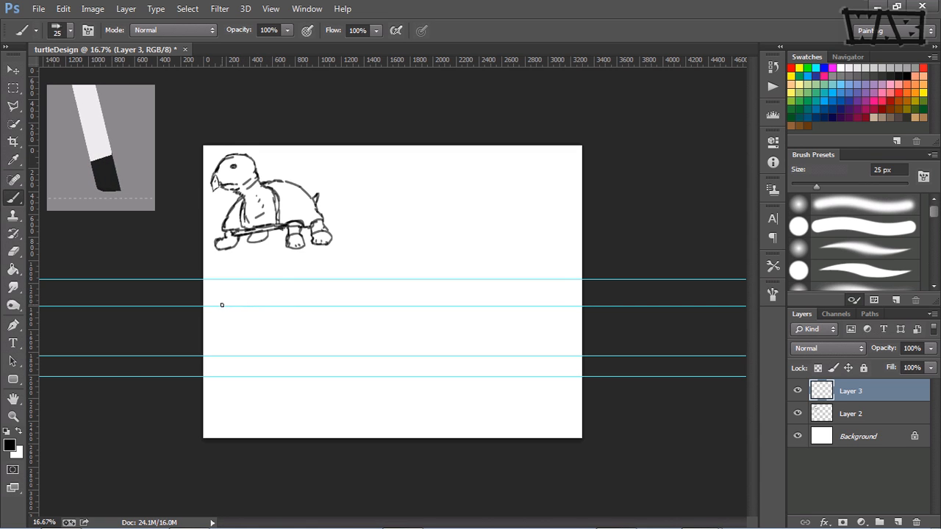
- Turn off snapping so brush strokes are not pulled onto the guides
{"action": "left_click", "coordinate": [269, 9]}
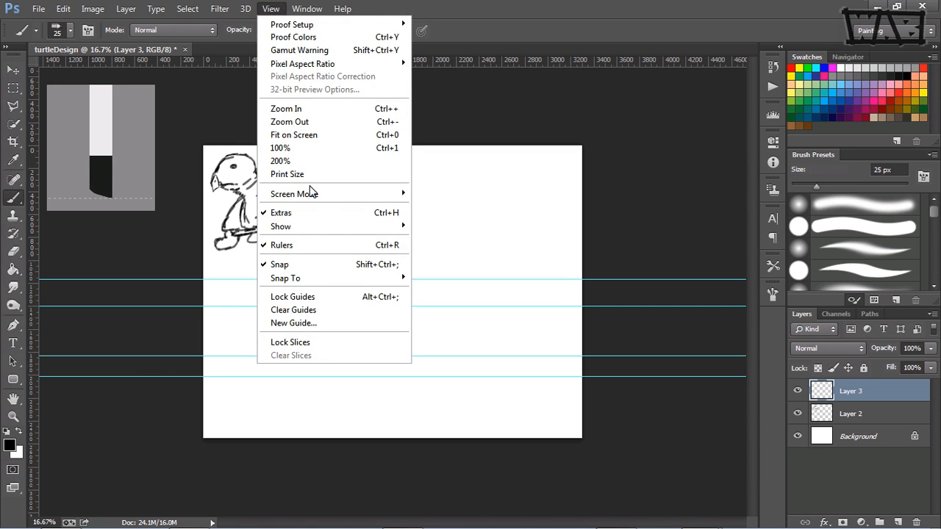
{"action": "left_click", "coordinate": [297, 264]}
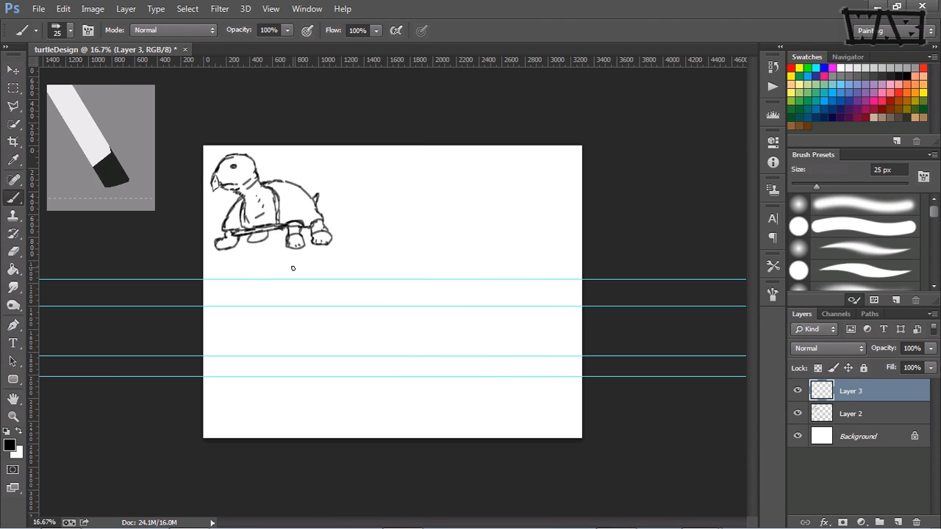
{"action": "mouse_move", "coordinate": [218, 313]}
{"action": "left_mouse_down"}
{"action": "mouse_move", "coordinate": [239, 284]}
{"action": "mouse_move", "coordinate": [261, 282]}
{"action": "mouse_move", "coordinate": [287, 313]}
{"action": "left_mouse_up"}
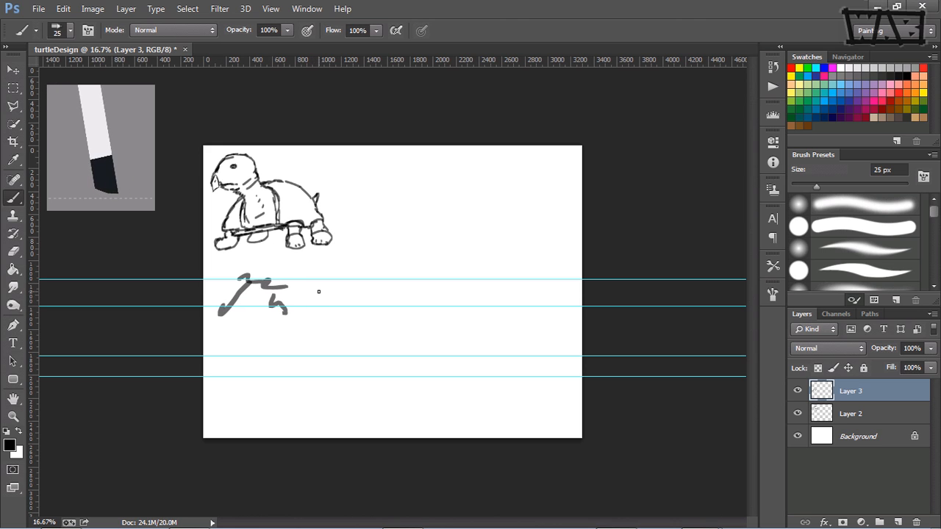
{"action": "key", "text": "ctrl+alt+z"}
{"action": "key", "text": "ctrl+alt+z"}
{"action": "key", "text": "ctrl+alt+z"}
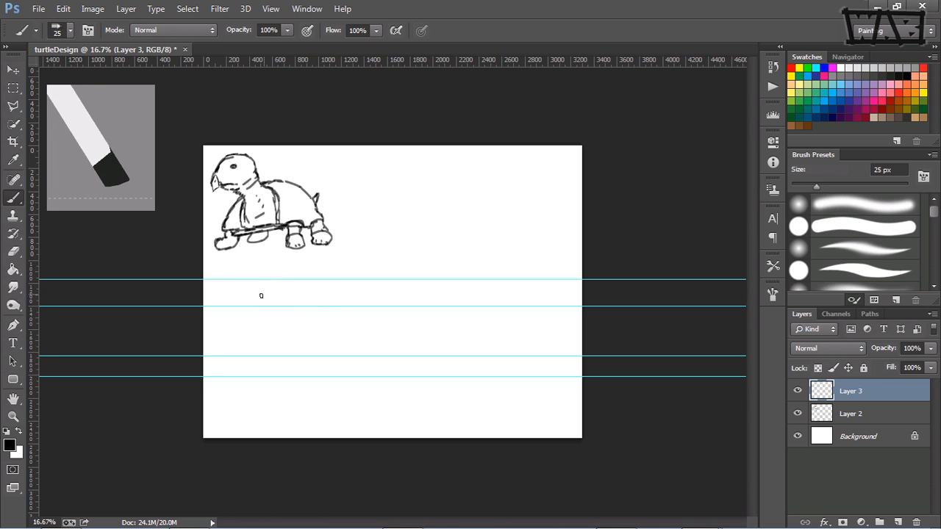
- Brush the side-view turtle's head outline, with its crown on the top guide and its beak and jaw at the second
{"action": "mouse_move", "coordinate": [226, 292]}
{"action": "left_mouse_down"}
{"action": "mouse_move", "coordinate": [215, 299]}
{"action": "mouse_move", "coordinate": [222, 287]}
{"action": "mouse_move", "coordinate": [261, 283]}
{"action": "mouse_move", "coordinate": [269, 315]}
{"action": "left_mouse_up"}
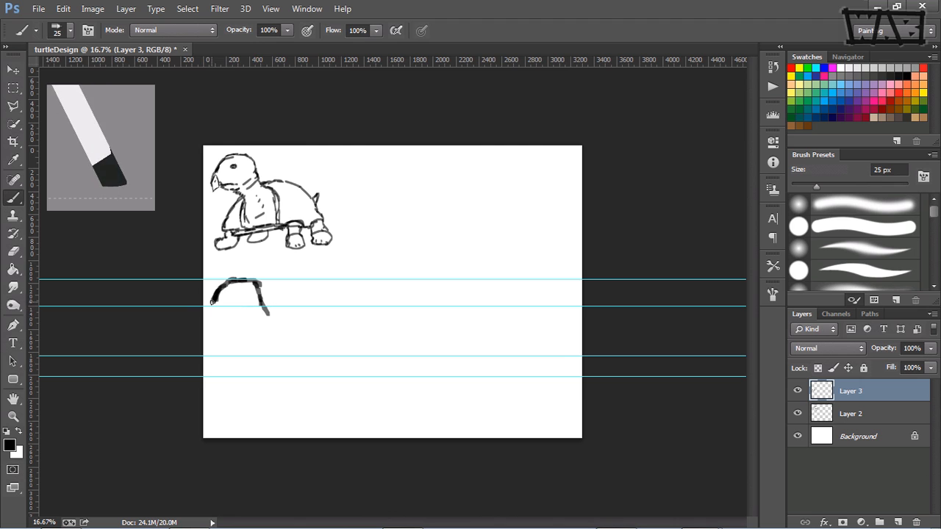
{"action": "mouse_move", "coordinate": [210, 305]}
{"action": "left_mouse_down"}
{"action": "mouse_move", "coordinate": [241, 310]}
{"action": "mouse_move", "coordinate": [252, 323]}
{"action": "mouse_move", "coordinate": [235, 310]}
{"action": "mouse_move", "coordinate": [251, 308]}
{"action": "left_mouse_up"}
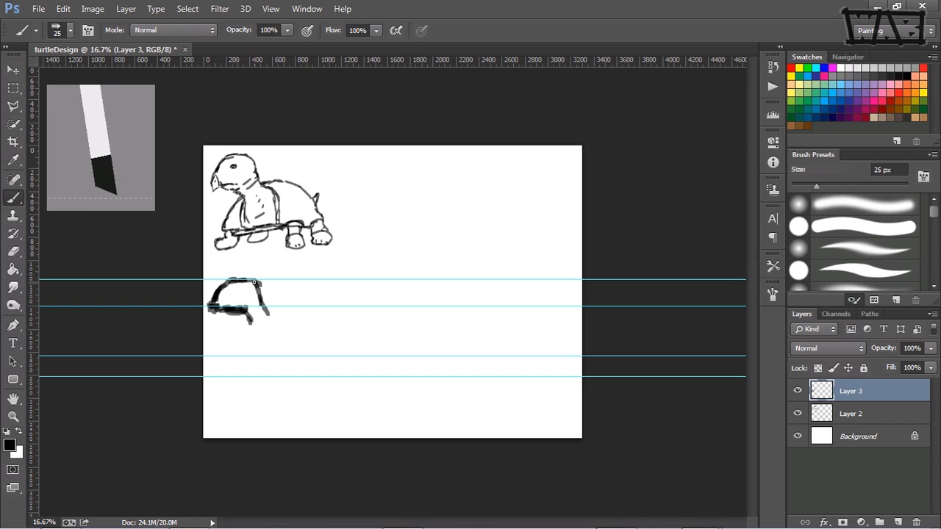
{"action": "left_click_drag", "start_coordinate": [254, 281], "coordinate": [232, 281]}
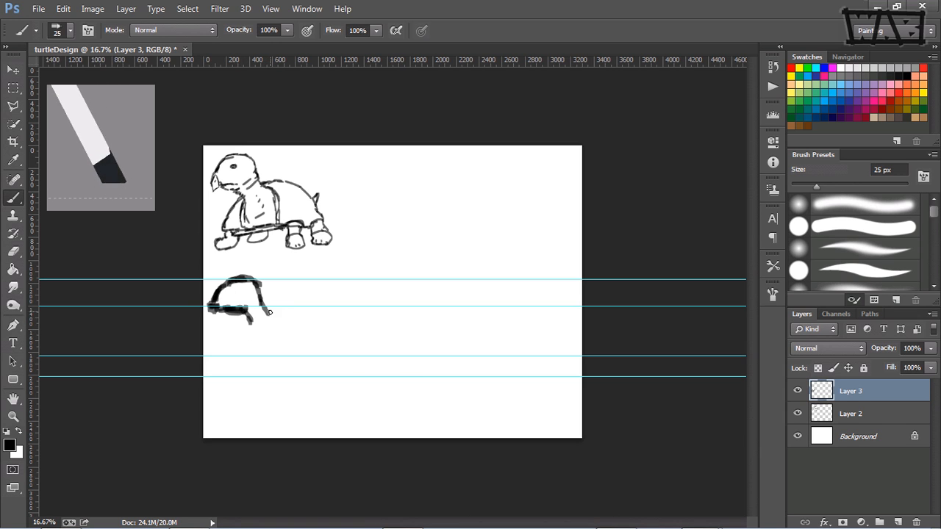
- Brush the neck and domed shell between the second and third guides, and erase the excess strokes along the shell's rear edge
{"action": "mouse_move", "coordinate": [269, 313]}
{"action": "left_mouse_down"}
{"action": "mouse_move", "coordinate": [246, 344]}
{"action": "mouse_move", "coordinate": [269, 319]}
{"action": "mouse_move", "coordinate": [238, 353]}
{"action": "mouse_move", "coordinate": [249, 326]}
{"action": "mouse_move", "coordinate": [238, 347]}
{"action": "mouse_move", "coordinate": [271, 311]}
{"action": "mouse_move", "coordinate": [336, 334]}
{"action": "left_mouse_up"}
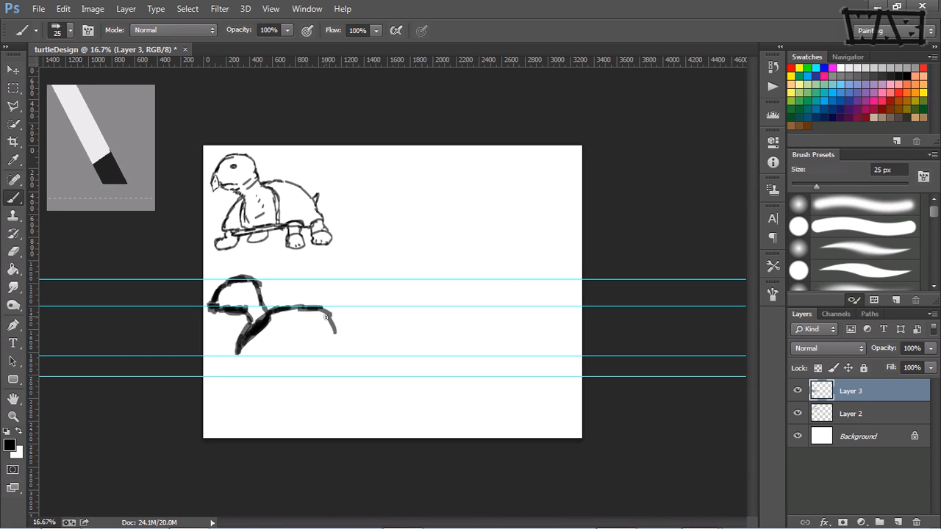
{"action": "mouse_move", "coordinate": [295, 309]}
{"action": "left_mouse_down"}
{"action": "mouse_move", "coordinate": [324, 312]}
{"action": "mouse_move", "coordinate": [343, 353]}
{"action": "left_mouse_up"}
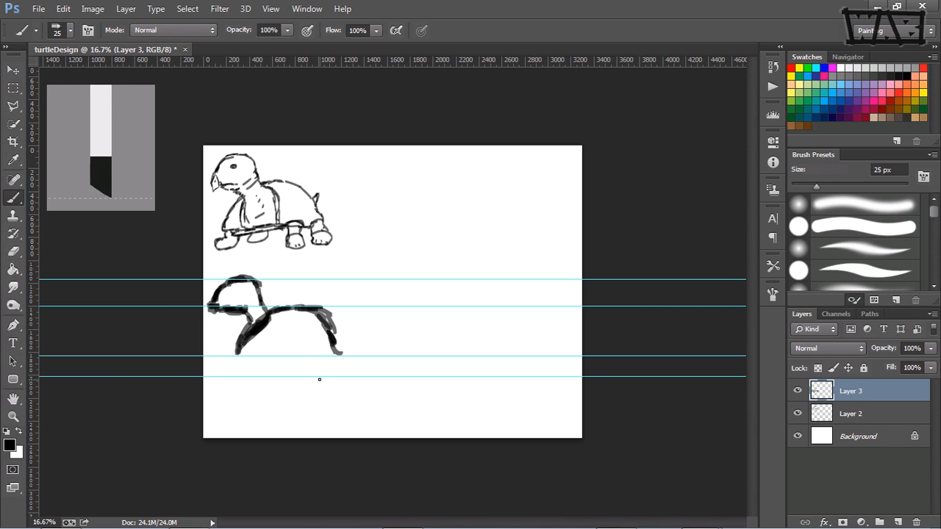
{"action": "left_click", "coordinate": [12, 252]}
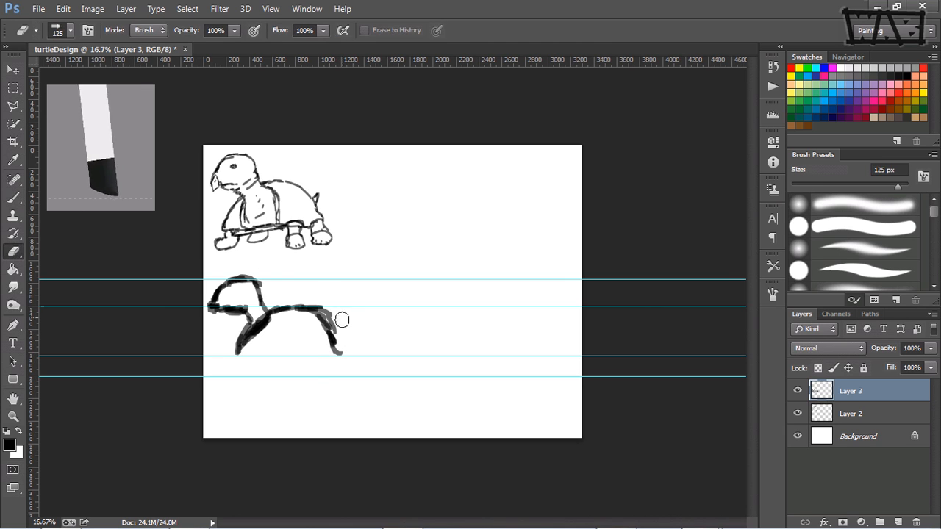
{"action": "mouse_move", "coordinate": [325, 312]}
{"action": "left_mouse_down"}
{"action": "mouse_move", "coordinate": [340, 340]}
{"action": "mouse_move", "coordinate": [336, 318]}
{"action": "mouse_move", "coordinate": [302, 301]}
{"action": "left_mouse_up"}
{"action": "key", "text": "b"}
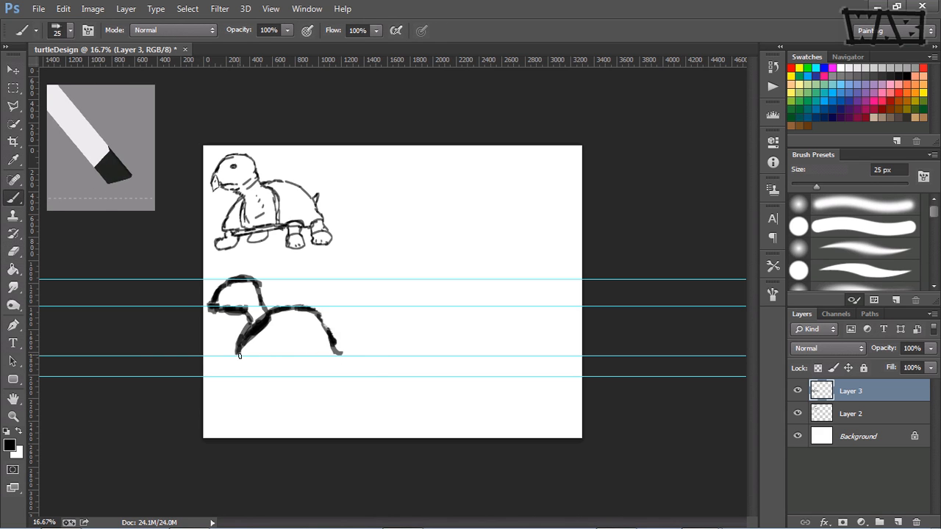
- Draw the shell's flat bottom edge along the third guide and a small pointed tail at its rear end
{"action": "left_click_drag", "start_coordinate": [238, 356], "coordinate": [341, 353]}
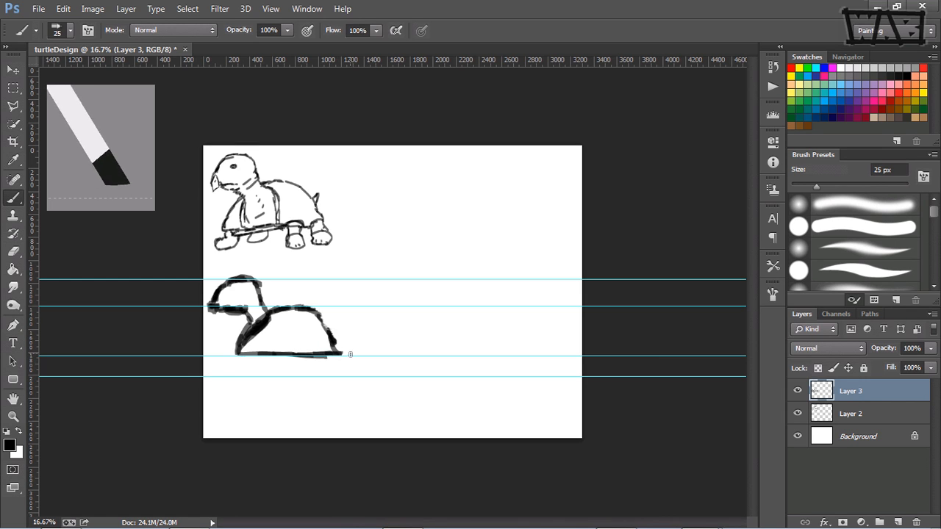
{"action": "left_click_drag", "start_coordinate": [335, 343], "coordinate": [347, 336]}
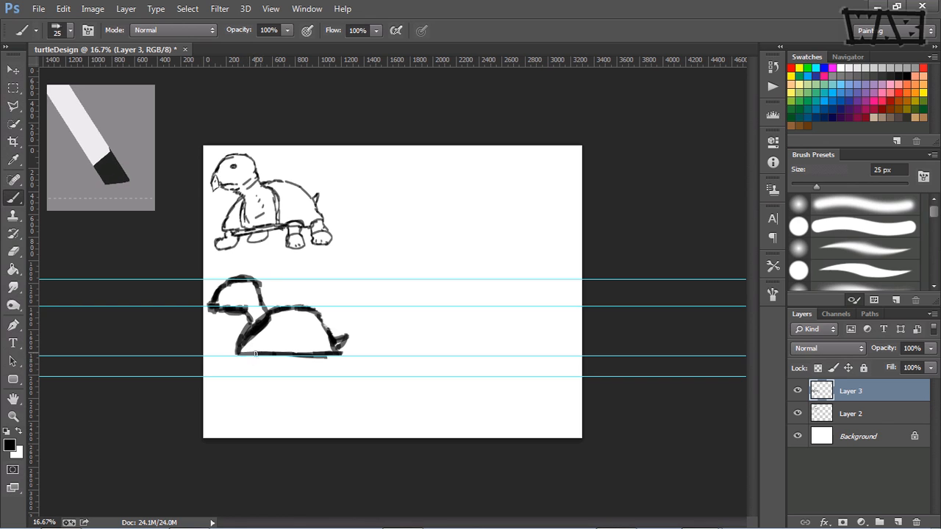
- Draw the front and rear legs with arched tops inside the shell and feet resting on the lowest guide
{"action": "mouse_move", "coordinate": [252, 352]}
{"action": "left_mouse_down"}
{"action": "mouse_move", "coordinate": [257, 341]}
{"action": "mouse_move", "coordinate": [273, 350]}
{"action": "mouse_move", "coordinate": [263, 339]}
{"action": "mouse_move", "coordinate": [272, 352]}
{"action": "mouse_move", "coordinate": [321, 340]}
{"action": "mouse_move", "coordinate": [329, 352]}
{"action": "left_mouse_up"}
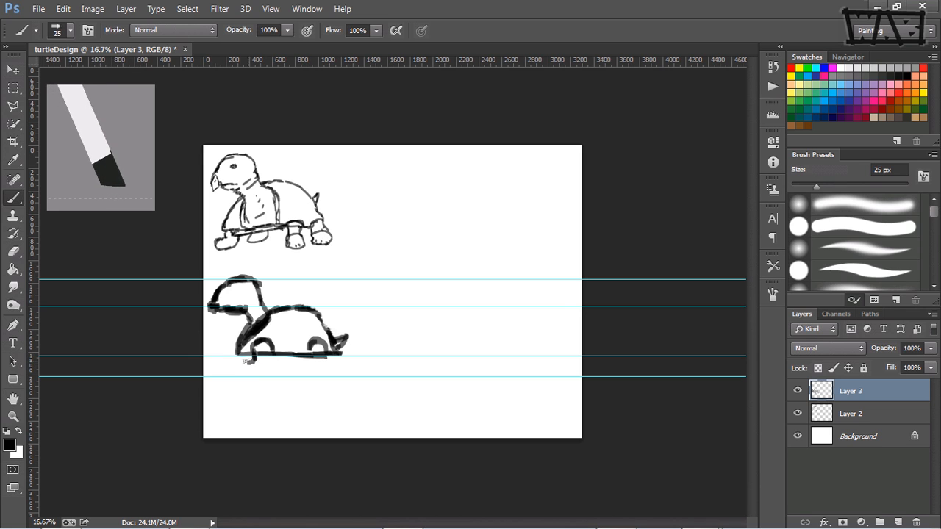
{"action": "left_click_drag", "start_coordinate": [248, 361], "coordinate": [236, 369]}
{"action": "key", "text": "ctrl+z"}
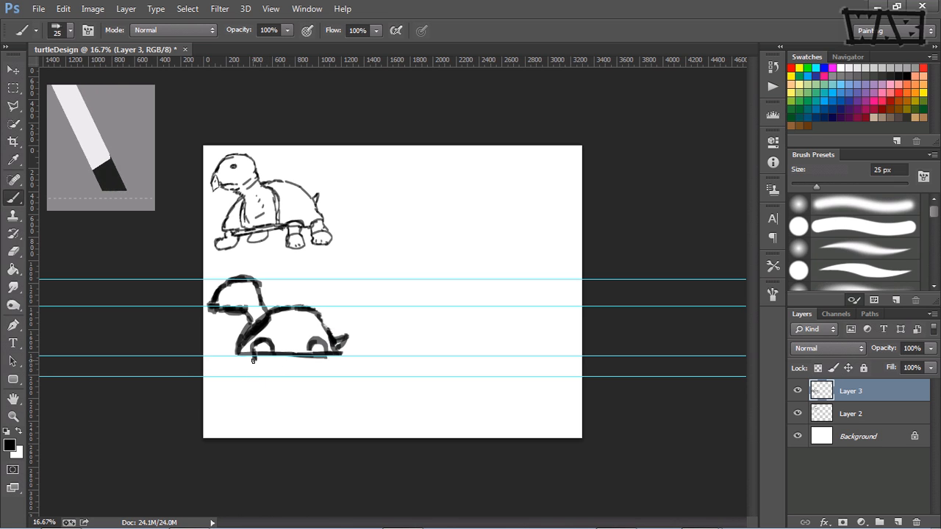
{"action": "mouse_move", "coordinate": [253, 360]}
{"action": "left_mouse_down"}
{"action": "mouse_move", "coordinate": [246, 373]}
{"action": "mouse_move", "coordinate": [253, 360]}
{"action": "mouse_move", "coordinate": [271, 356]}
{"action": "mouse_move", "coordinate": [274, 366]}
{"action": "mouse_move", "coordinate": [251, 373]}
{"action": "mouse_move", "coordinate": [272, 368]}
{"action": "left_mouse_up"}
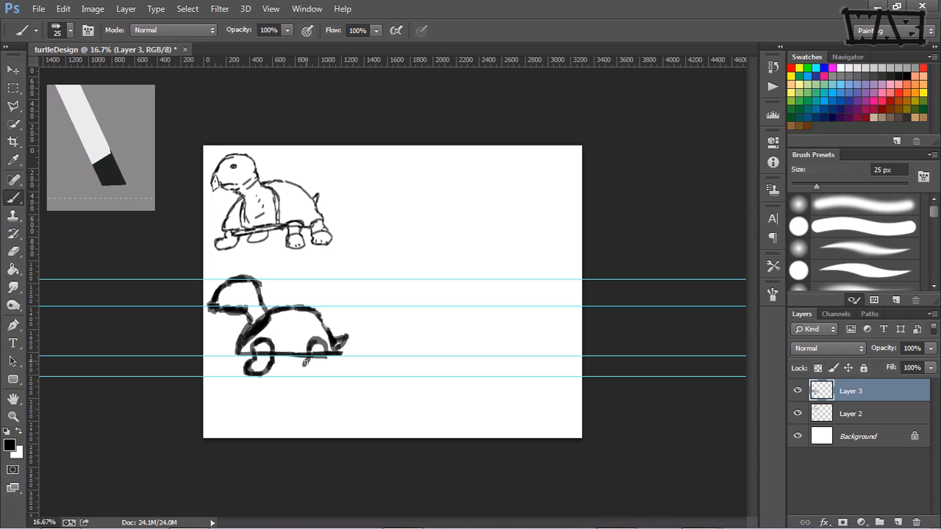
{"action": "mouse_move", "coordinate": [306, 362]}
{"action": "left_mouse_down"}
{"action": "mouse_move", "coordinate": [302, 375]}
{"action": "mouse_move", "coordinate": [317, 376]}
{"action": "mouse_move", "coordinate": [326, 358]}
{"action": "left_mouse_up"}
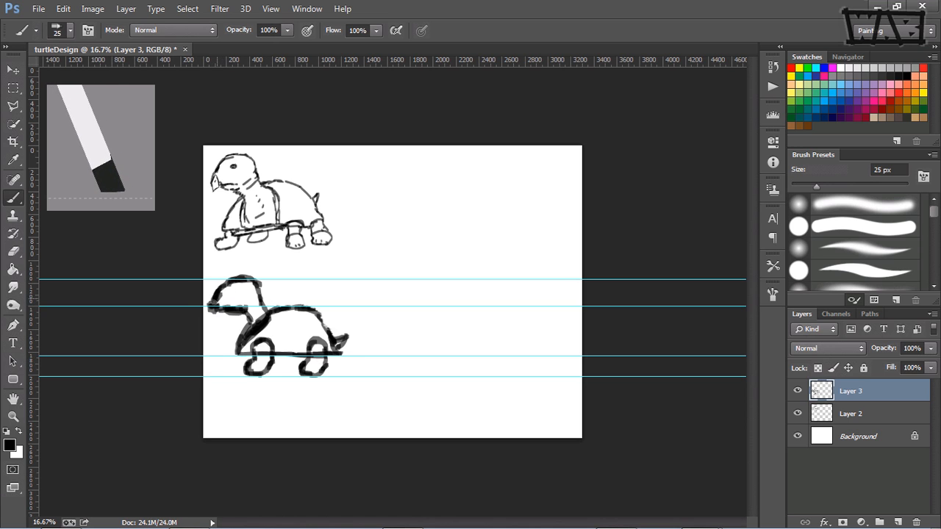
{"action": "mouse_move", "coordinate": [221, 302]}
{"action": "left_mouse_down"}
{"action": "mouse_move", "coordinate": [256, 319]}
{"action": "mouse_move", "coordinate": [253, 291]}
{"action": "left_mouse_up"}
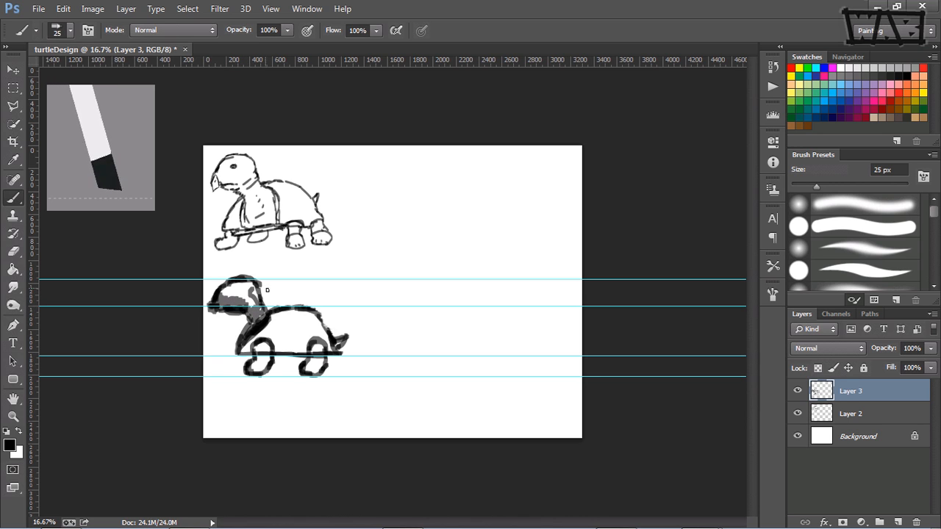
{"action": "key", "text": "ctrl+z"}
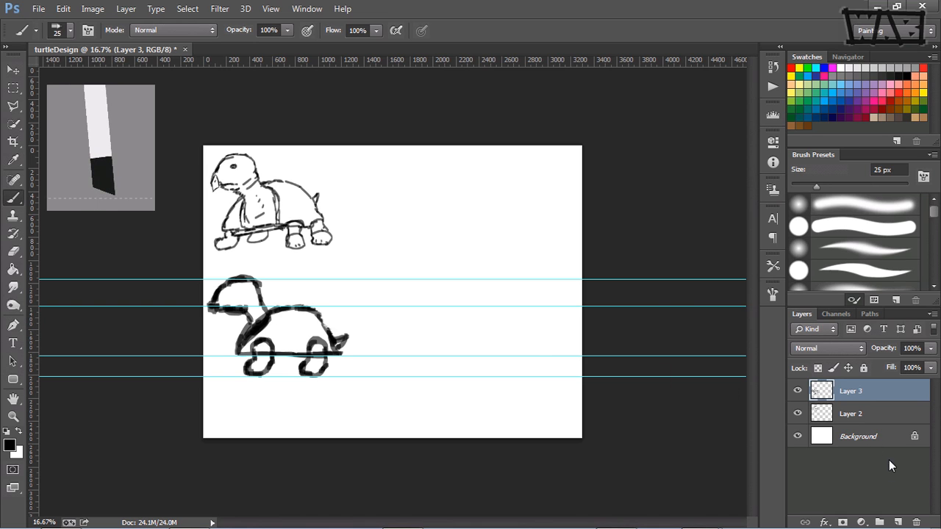
- Add a new layer above the rough side-view turtle and reduce the brush size to 6 px
{"action": "left_click", "coordinate": [897, 521]}
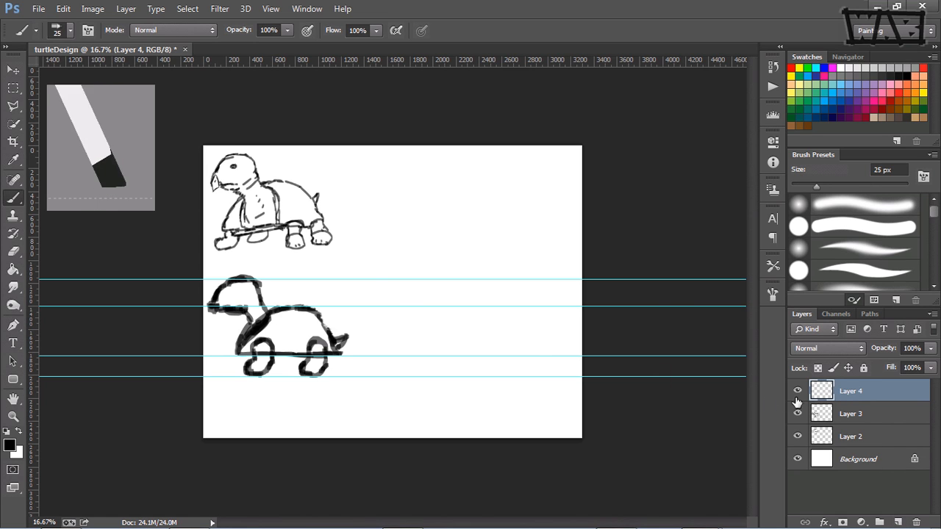
{"action": "key", "text": "ctrl+space"}
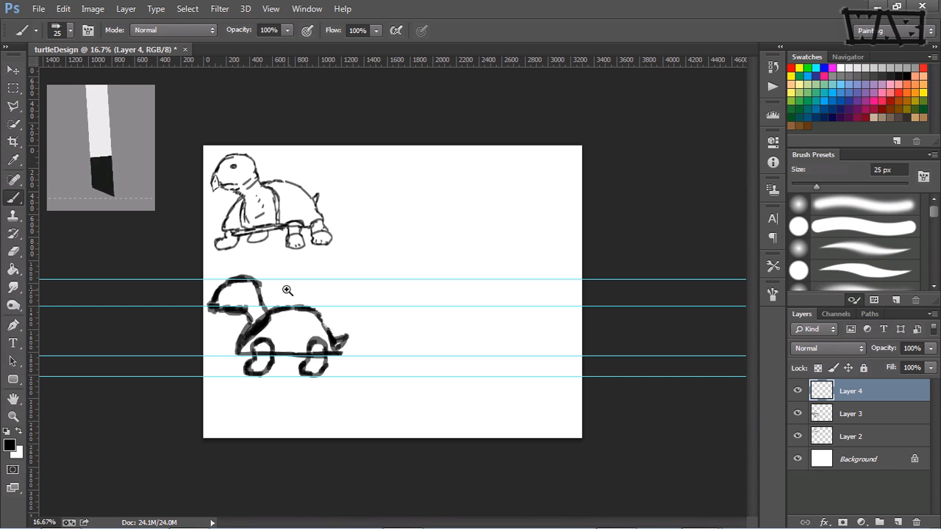
{"action": "left_click_drag", "start_coordinate": [184, 266], "coordinate": [226, 223]}
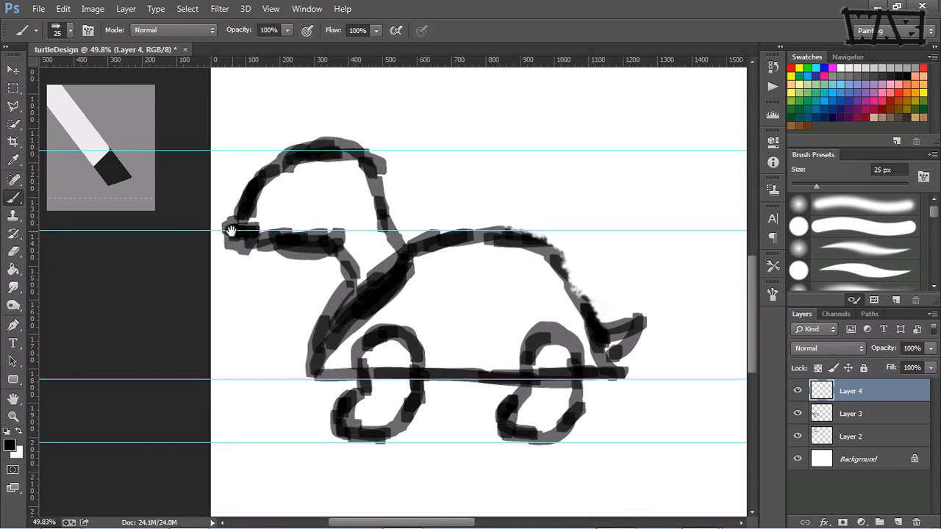
{"action": "left_click_drag", "start_coordinate": [490, 302], "coordinate": [464, 289]}
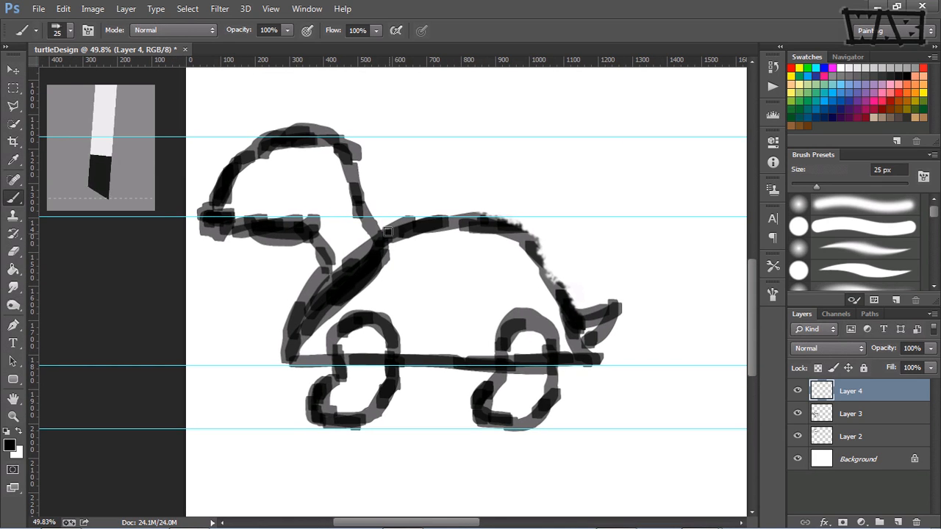
{"action": "key", "text": "bracketleft"}
{"action": "key", "text": "bracketleft"}
{"action": "key", "text": "bracketleft"}
{"action": "key", "text": "bracketleft"}
{"action": "key", "text": "bracketleft"}
{"action": "key", "text": "bracketleft"}
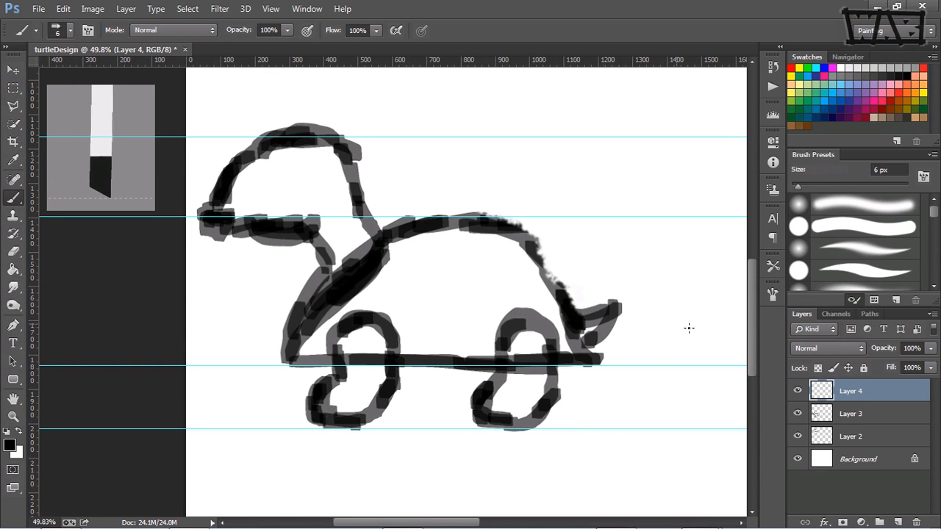
- Fade the rough sketch on Layer 3 to 10% opacity and make Layer 4 active for drawing with a 7 px brush
{"action": "key", "text": "bracketright"}
{"action": "left_click", "coordinate": [860, 415]}
{"action": "left_click", "coordinate": [930, 349]}
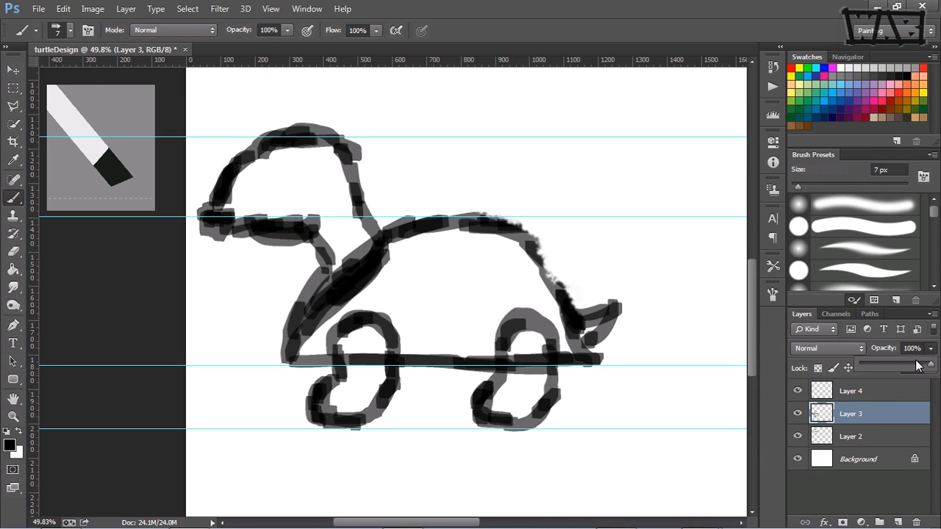
{"action": "left_click_drag", "start_coordinate": [930, 363], "coordinate": [870, 363]}
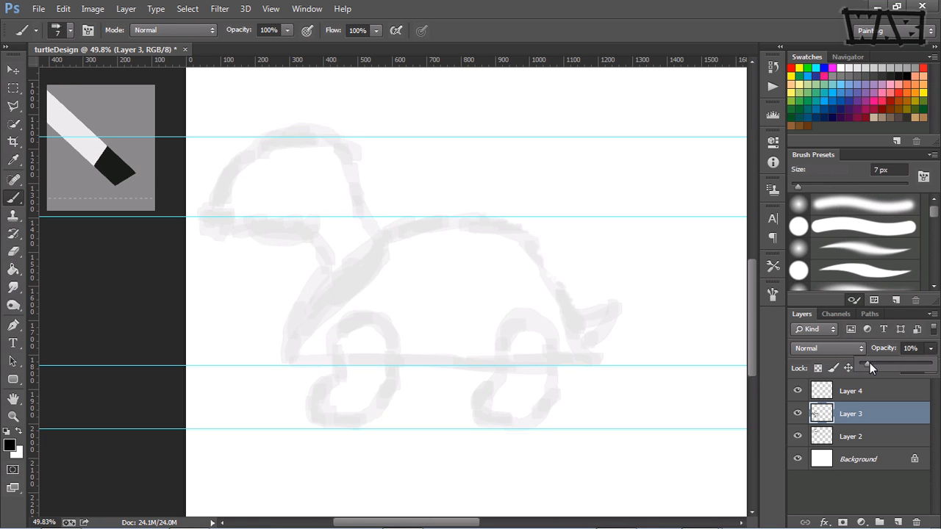
{"action": "left_click", "coordinate": [857, 391]}
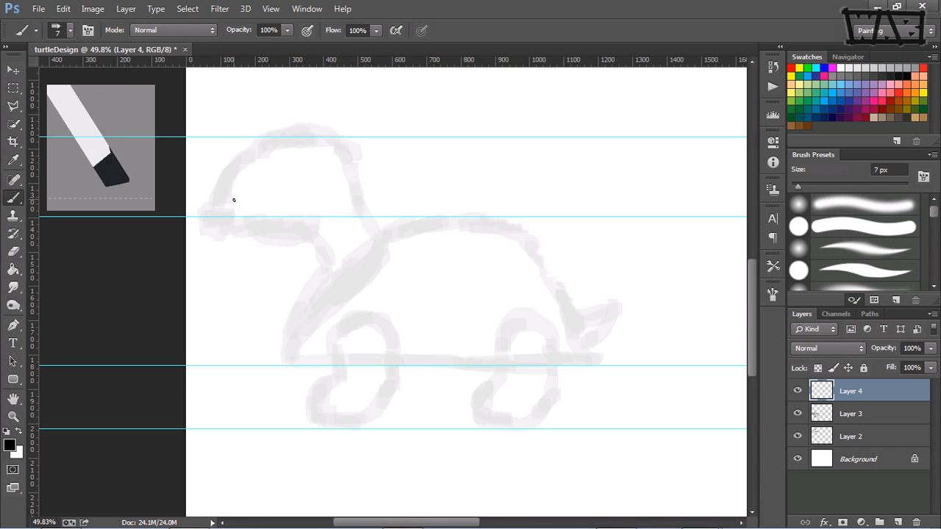
- Trace the side-view head and neck over the faded sketch, with hooked beak, mouth line, short dash eye and creases along the neck
{"action": "mouse_move", "coordinate": [227, 187]}
{"action": "left_mouse_down"}
{"action": "mouse_move", "coordinate": [240, 217]}
{"action": "mouse_move", "coordinate": [223, 189]}
{"action": "mouse_move", "coordinate": [203, 208]}
{"action": "mouse_move", "coordinate": [206, 197]}
{"action": "mouse_move", "coordinate": [203, 220]}
{"action": "mouse_move", "coordinate": [309, 214]}
{"action": "left_mouse_up"}
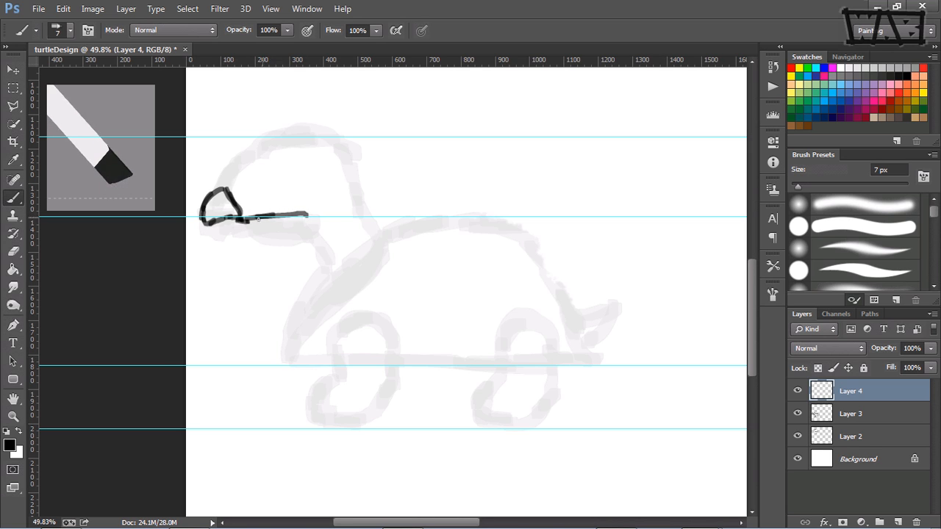
{"action": "mouse_move", "coordinate": [230, 223]}
{"action": "left_mouse_down"}
{"action": "mouse_move", "coordinate": [303, 226]}
{"action": "mouse_move", "coordinate": [282, 234]}
{"action": "mouse_move", "coordinate": [315, 216]}
{"action": "mouse_move", "coordinate": [300, 233]}
{"action": "mouse_move", "coordinate": [326, 258]}
{"action": "mouse_move", "coordinate": [306, 233]}
{"action": "mouse_move", "coordinate": [322, 267]}
{"action": "mouse_move", "coordinate": [317, 256]}
{"action": "mouse_move", "coordinate": [303, 318]}
{"action": "mouse_move", "coordinate": [338, 203]}
{"action": "left_mouse_up"}
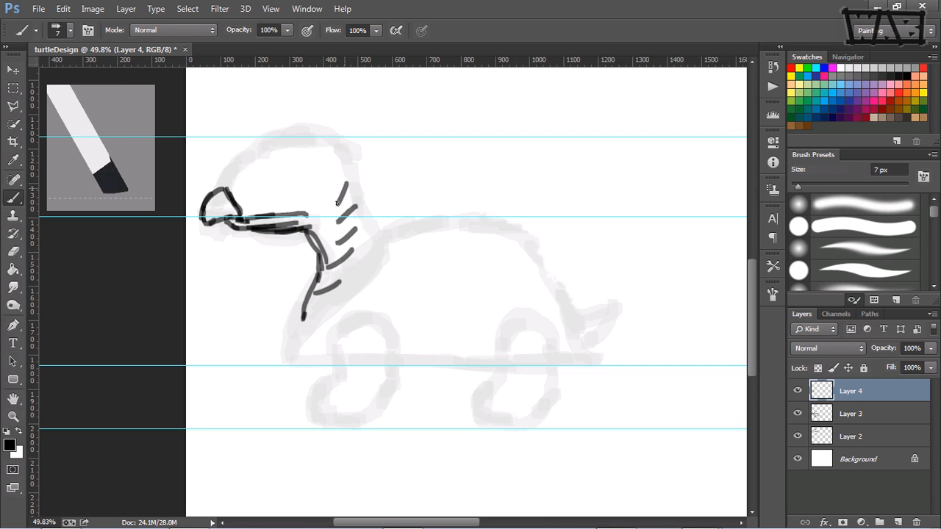
{"action": "left_click_drag", "start_coordinate": [276, 167], "coordinate": [288, 167]}
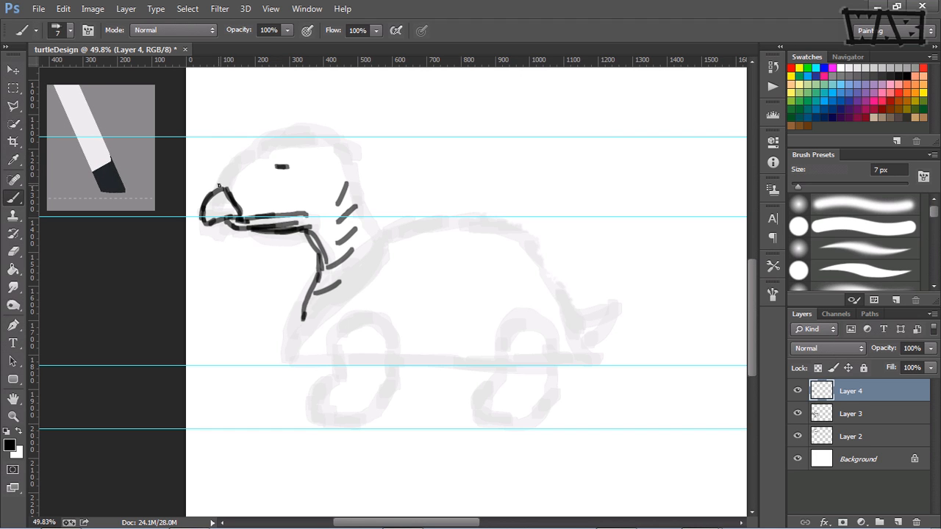
{"action": "mouse_move", "coordinate": [218, 186]}
{"action": "left_mouse_down"}
{"action": "mouse_move", "coordinate": [276, 139]}
{"action": "mouse_move", "coordinate": [313, 137]}
{"action": "mouse_move", "coordinate": [336, 141]}
{"action": "mouse_move", "coordinate": [361, 199]}
{"action": "left_mouse_up"}
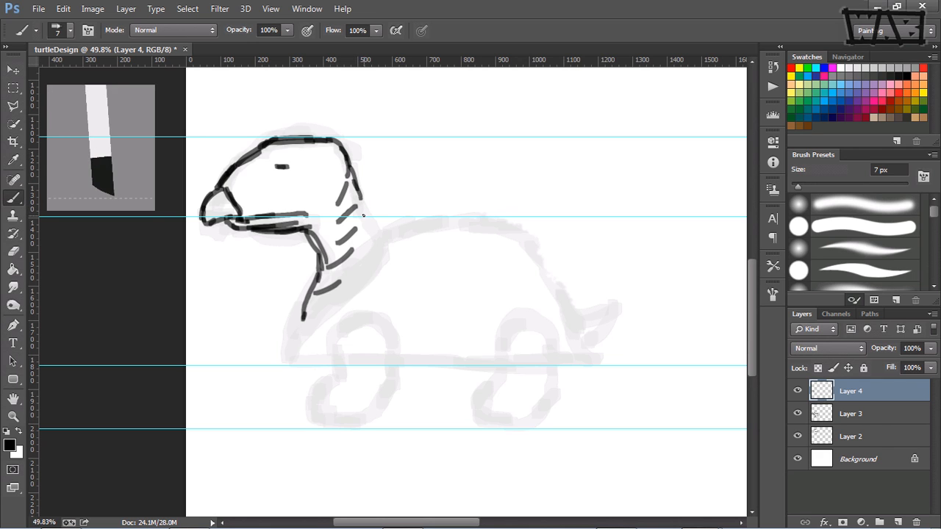
{"action": "left_click_drag", "start_coordinate": [358, 205], "coordinate": [379, 243]}
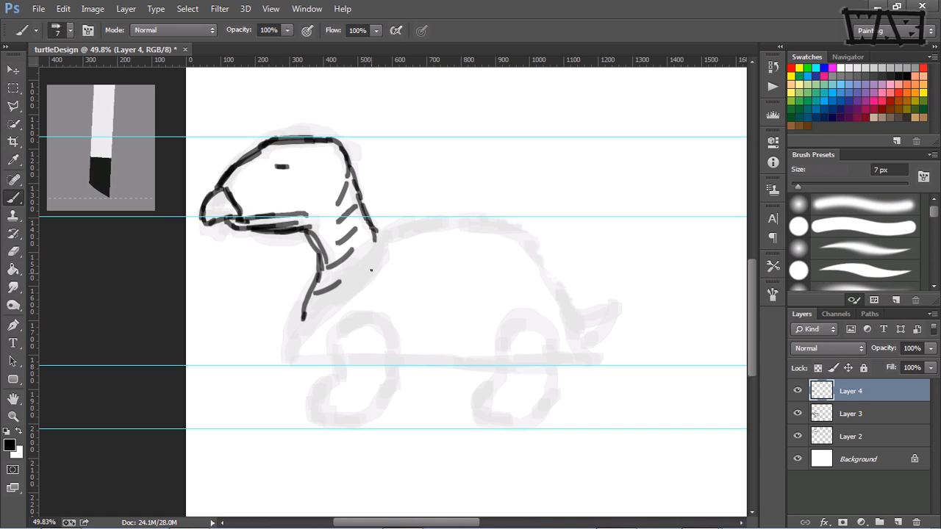
- Outline the shell's sloping front rim, two leg arches, flat underside and domed top, undoing the first dome stroke and redrawing it
{"action": "mouse_move", "coordinate": [376, 234]}
{"action": "left_mouse_down"}
{"action": "mouse_move", "coordinate": [374, 269]}
{"action": "mouse_move", "coordinate": [296, 330]}
{"action": "mouse_move", "coordinate": [291, 354]}
{"action": "mouse_move", "coordinate": [331, 354]}
{"action": "mouse_move", "coordinate": [331, 332]}
{"action": "mouse_move", "coordinate": [363, 311]}
{"action": "mouse_move", "coordinate": [394, 326]}
{"action": "mouse_move", "coordinate": [398, 355]}
{"action": "left_mouse_up"}
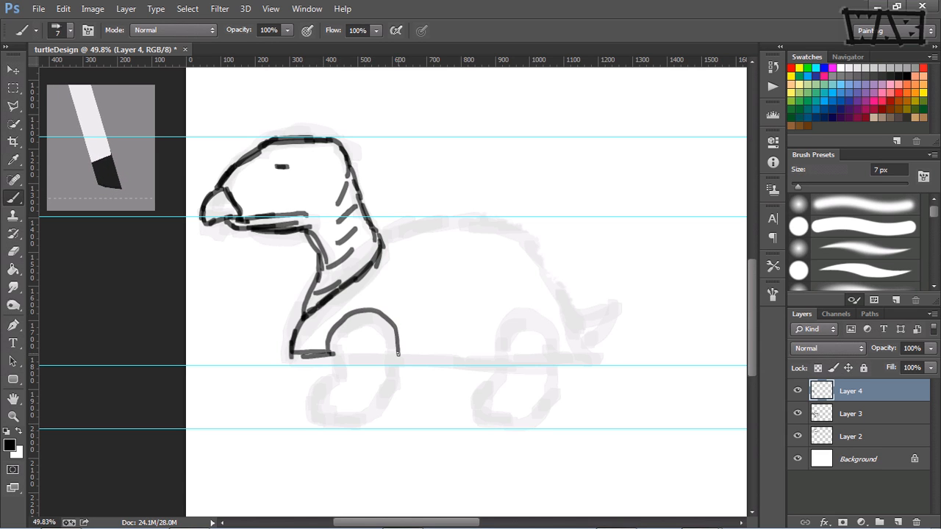
{"action": "mouse_move", "coordinate": [371, 315]}
{"action": "left_mouse_down"}
{"action": "mouse_move", "coordinate": [337, 332]}
{"action": "mouse_move", "coordinate": [333, 357]}
{"action": "mouse_move", "coordinate": [287, 361]}
{"action": "left_mouse_up"}
{"action": "mouse_move", "coordinate": [398, 355]}
{"action": "left_mouse_down"}
{"action": "mouse_move", "coordinate": [496, 354]}
{"action": "mouse_move", "coordinate": [513, 315]}
{"action": "mouse_move", "coordinate": [539, 321]}
{"action": "mouse_move", "coordinate": [555, 355]}
{"action": "mouse_move", "coordinate": [534, 319]}
{"action": "mouse_move", "coordinate": [511, 321]}
{"action": "mouse_move", "coordinate": [496, 352]}
{"action": "mouse_move", "coordinate": [590, 352]}
{"action": "mouse_move", "coordinate": [564, 339]}
{"action": "mouse_move", "coordinate": [575, 317]}
{"action": "mouse_move", "coordinate": [538, 247]}
{"action": "mouse_move", "coordinate": [499, 224]}
{"action": "mouse_move", "coordinate": [422, 225]}
{"action": "mouse_move", "coordinate": [384, 236]}
{"action": "left_mouse_up"}
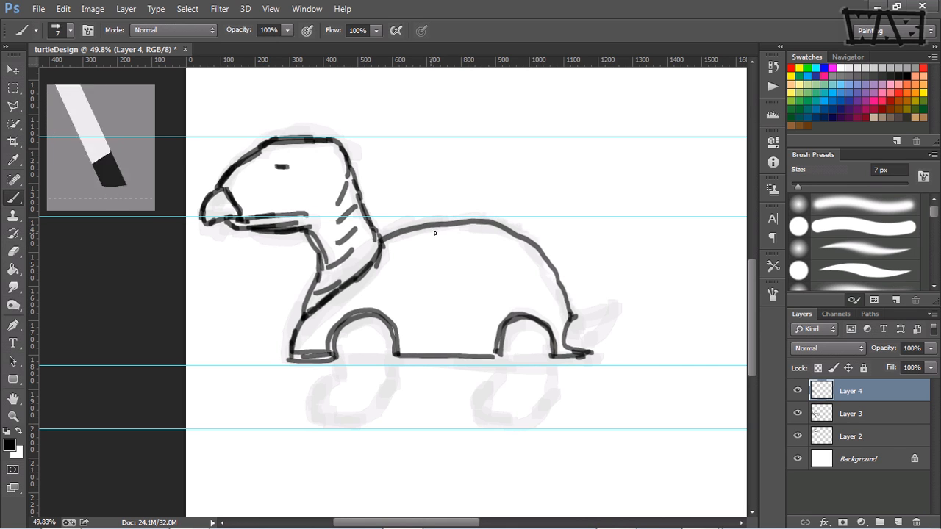
{"action": "key", "text": "ctrl+z"}
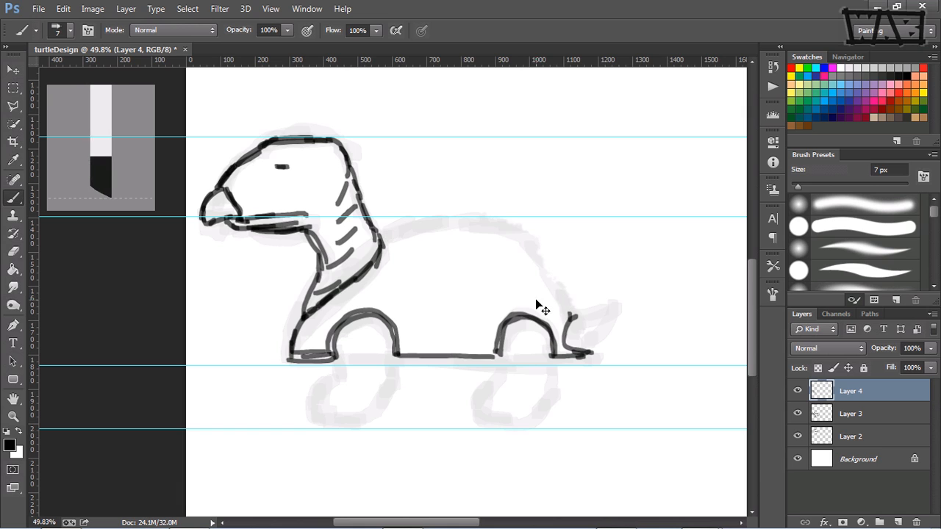
{"action": "left_click_drag", "start_coordinate": [563, 311], "coordinate": [563, 305]}
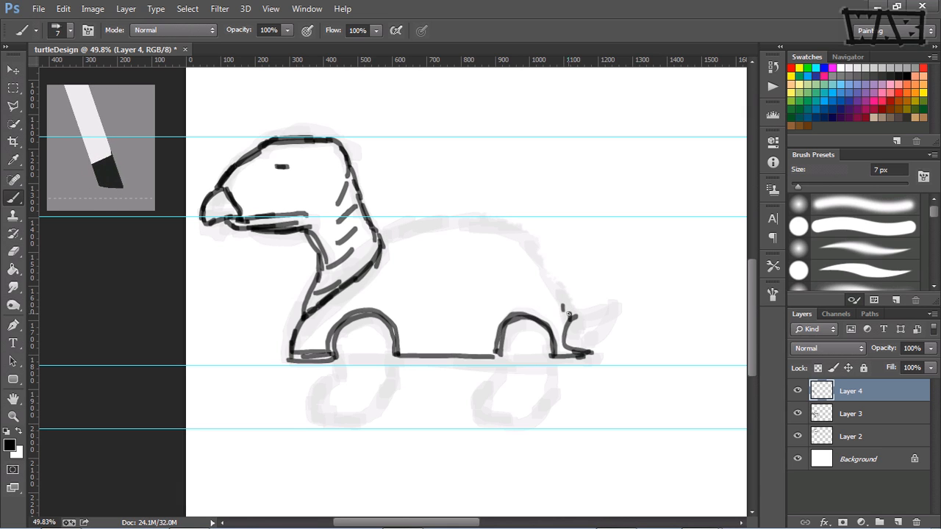
{"action": "mouse_move", "coordinate": [567, 300]}
{"action": "left_mouse_down"}
{"action": "mouse_move", "coordinate": [542, 253]}
{"action": "mouse_move", "coordinate": [493, 223]}
{"action": "mouse_move", "coordinate": [432, 218]}
{"action": "mouse_move", "coordinate": [384, 236]}
{"action": "left_mouse_up"}
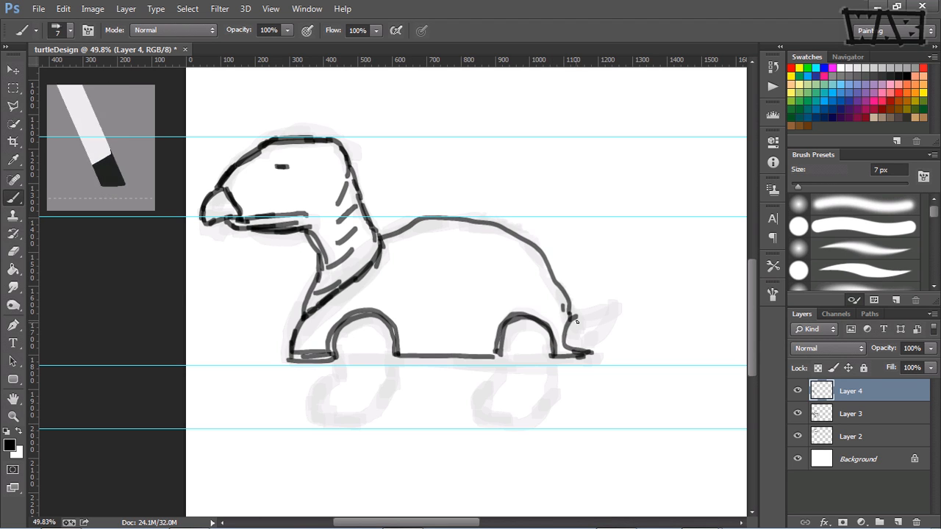
- Draw the pointed, upward-curving tail at the shell's rear and the front leg with its foot resting on the lowest guide
{"action": "mouse_move", "coordinate": [576, 321]}
{"action": "left_mouse_down"}
{"action": "mouse_move", "coordinate": [609, 303]}
{"action": "mouse_move", "coordinate": [584, 351]}
{"action": "left_mouse_up"}
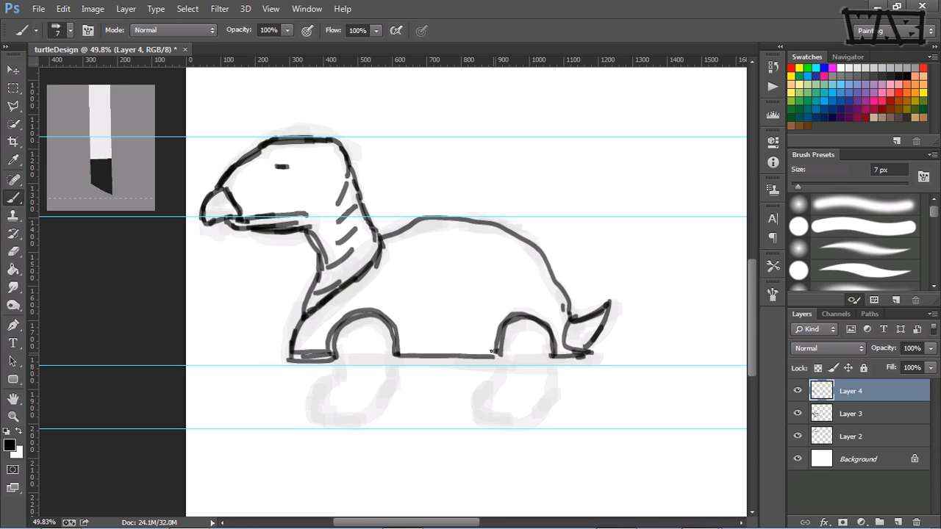
{"action": "mouse_move", "coordinate": [336, 358]}
{"action": "left_mouse_down"}
{"action": "mouse_move", "coordinate": [337, 378]}
{"action": "mouse_move", "coordinate": [365, 395]}
{"action": "left_mouse_up"}
{"action": "mouse_move", "coordinate": [390, 356]}
{"action": "left_mouse_down"}
{"action": "mouse_move", "coordinate": [390, 391]}
{"action": "mouse_move", "coordinate": [367, 425]}
{"action": "mouse_move", "coordinate": [311, 418]}
{"action": "mouse_move", "coordinate": [307, 426]}
{"action": "mouse_move", "coordinate": [318, 417]}
{"action": "mouse_move", "coordinate": [307, 412]}
{"action": "mouse_move", "coordinate": [336, 378]}
{"action": "left_mouse_up"}
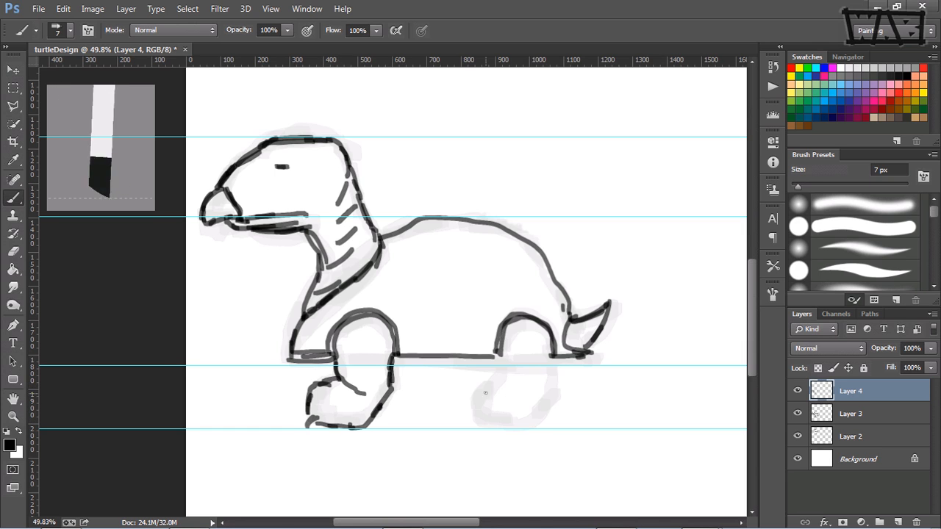
{"action": "mouse_move", "coordinate": [492, 384]}
{"action": "left_mouse_down"}
{"action": "mouse_move", "coordinate": [507, 381]}
{"action": "mouse_move", "coordinate": [524, 392]}
{"action": "mouse_move", "coordinate": [504, 381]}
{"action": "left_mouse_up"}
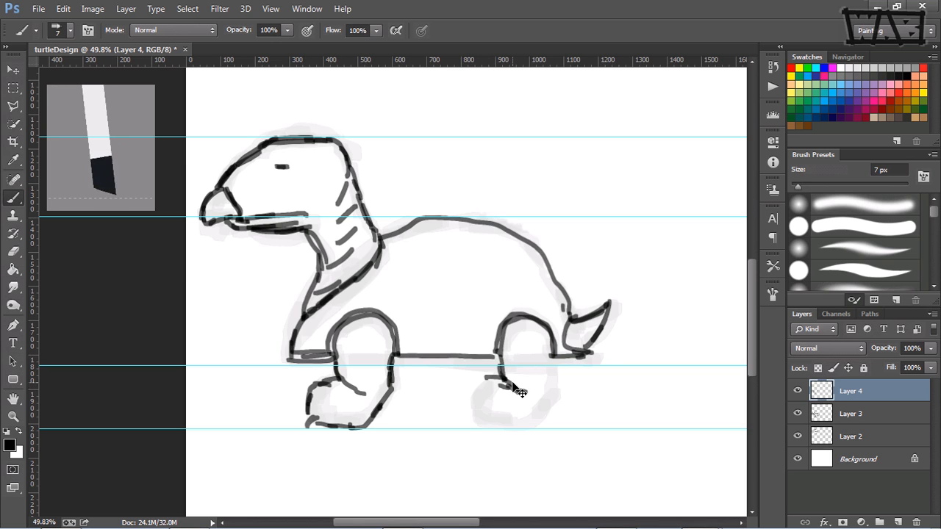
{"action": "key", "text": "ctrl+alt+z"}
{"action": "key", "text": "ctrl+alt+z"}
{"action": "key", "text": "ctrl+alt+z"}
{"action": "key", "text": "ctrl+alt+z"}
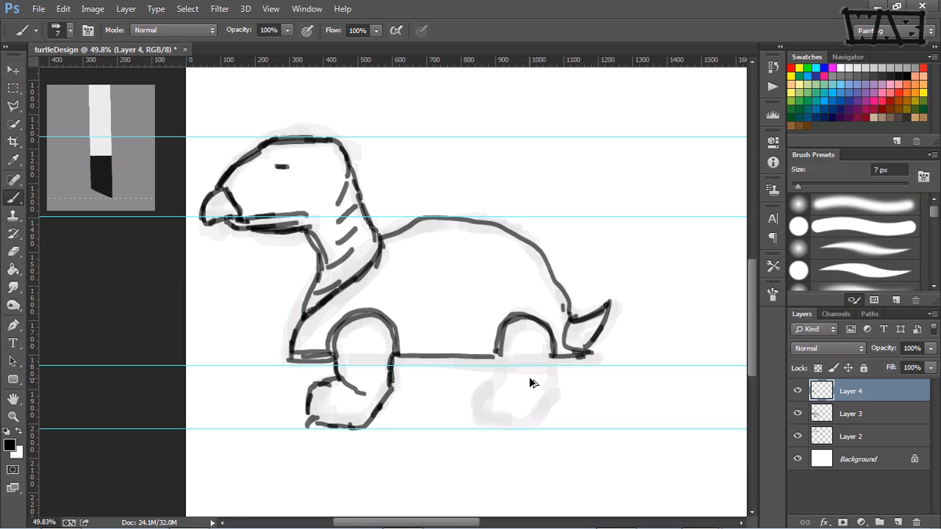
{"action": "key", "text": "ctrl+alt+z"}
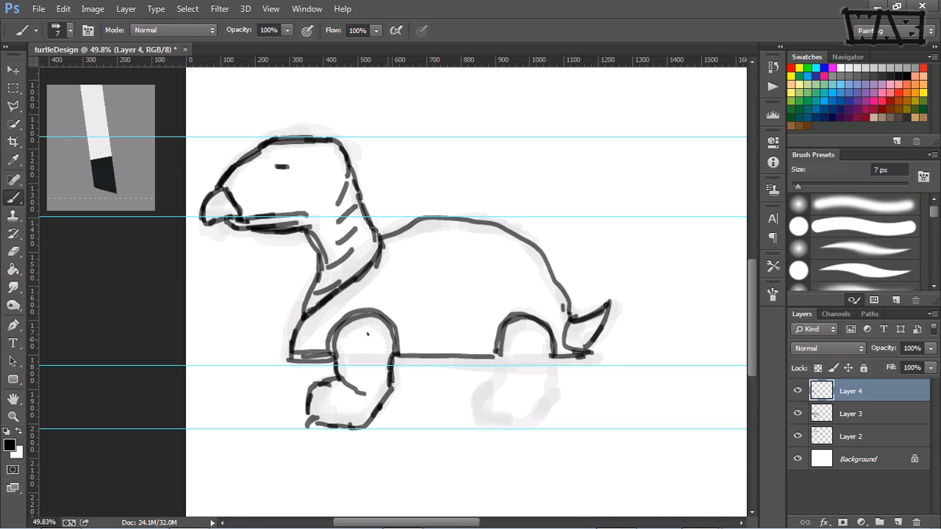
- Copy the front leg and foot beneath the rear leg arch using the Clone Stamp tool with a 38 px brush
{"action": "left_click", "coordinate": [14, 217]}
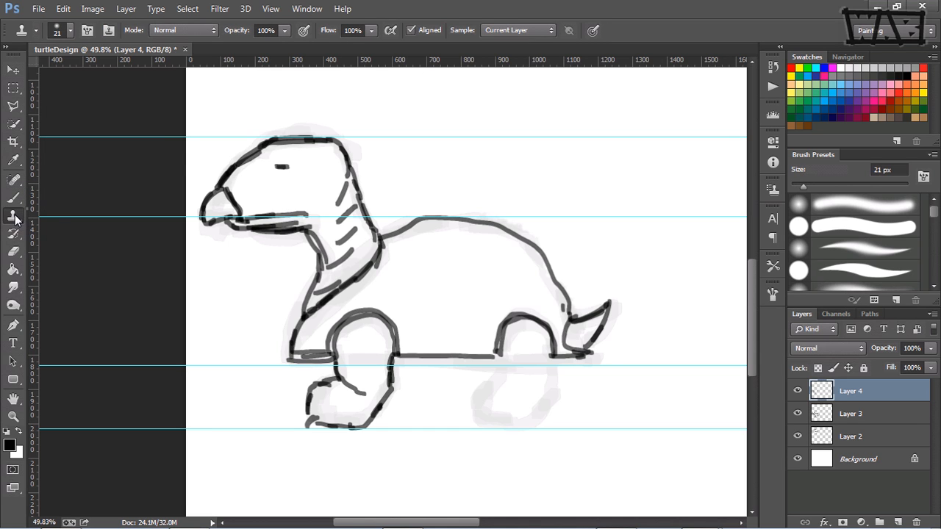
{"action": "right_click", "coordinate": [14, 217]}
{"action": "left_click", "coordinate": [65, 212]}
{"action": "key", "text": "alt"}
{"action": "right_click", "coordinate": [408, 403]}
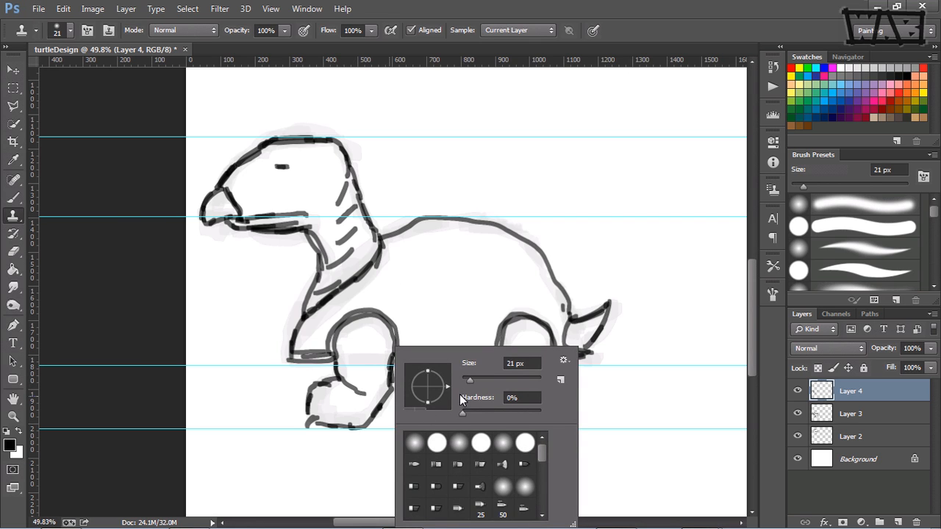
{"action": "left_click_drag", "start_coordinate": [469, 381], "coordinate": [476, 380]}
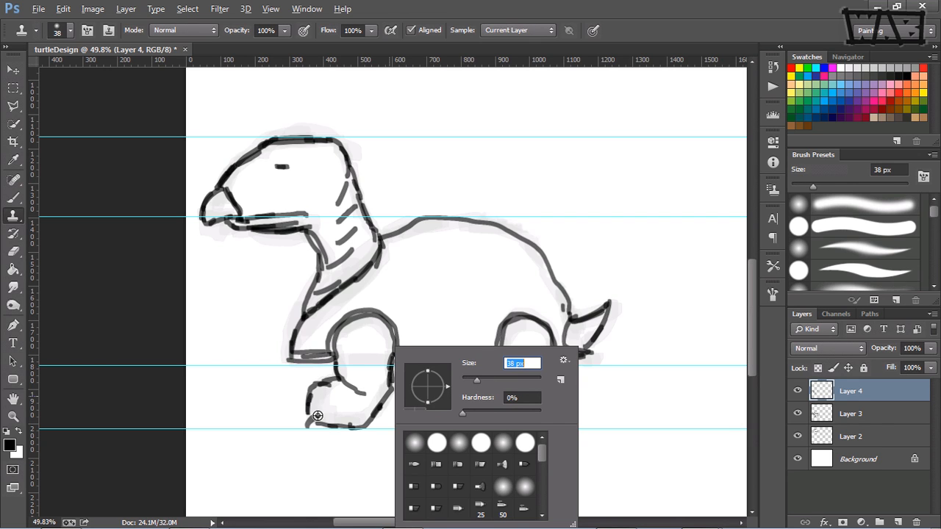
{"action": "key", "text": "Return"}
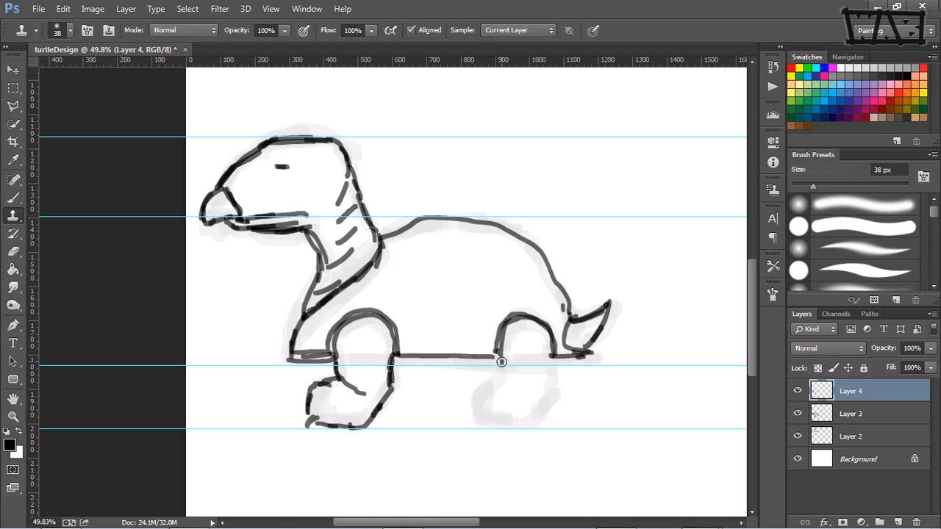
{"action": "mouse_move", "coordinate": [499, 360]}
{"action": "left_mouse_down"}
{"action": "mouse_move", "coordinate": [471, 397]}
{"action": "mouse_move", "coordinate": [526, 389]}
{"action": "mouse_move", "coordinate": [476, 390]}
{"action": "mouse_move", "coordinate": [459, 423]}
{"action": "mouse_move", "coordinate": [477, 406]}
{"action": "mouse_move", "coordinate": [485, 428]}
{"action": "mouse_move", "coordinate": [533, 422]}
{"action": "mouse_move", "coordinate": [554, 384]}
{"action": "mouse_move", "coordinate": [556, 358]}
{"action": "left_mouse_up"}
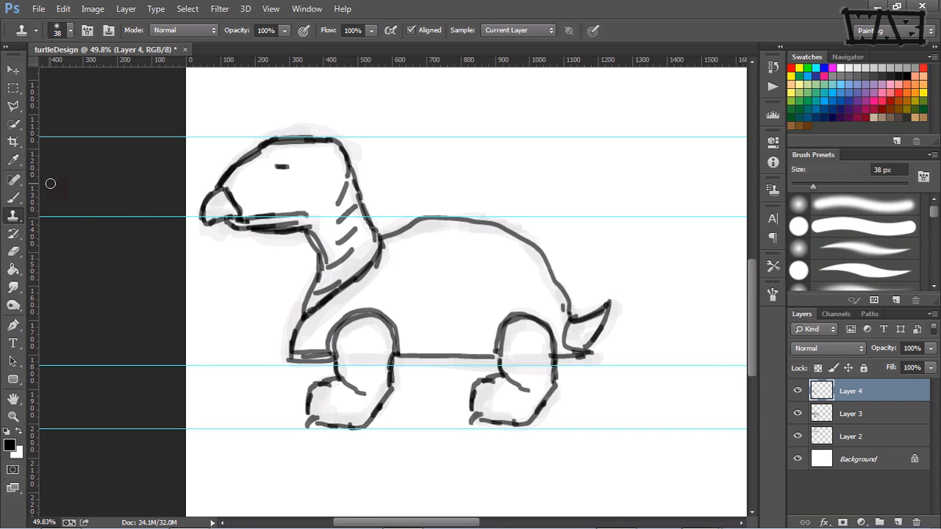
- Thicken the line where the base of the neck meets the shell's front rim, using the 7 px brush
{"action": "left_click", "coordinate": [12, 197]}
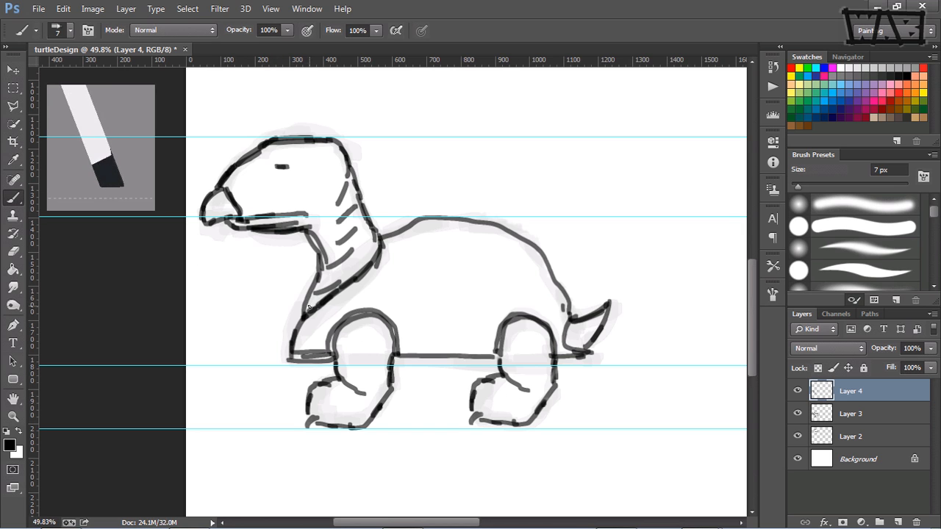
{"action": "left_click_drag", "start_coordinate": [338, 296], "coordinate": [305, 319]}
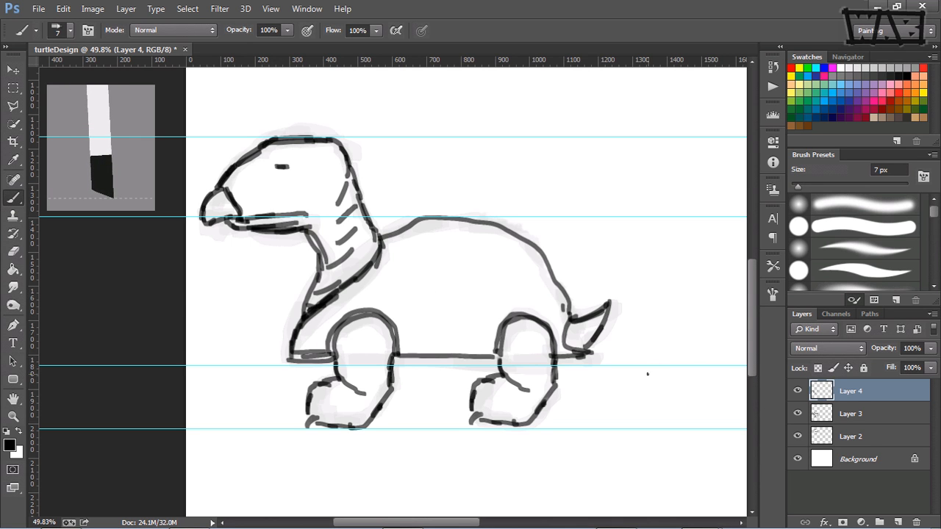
{"action": "mouse_move", "coordinate": [630, 376]}
{"action": "left_mouse_down"}
{"action": "mouse_move", "coordinate": [414, 393]}
{"action": "mouse_move", "coordinate": [475, 396]}
{"action": "left_mouse_up"}
- Compare the side view with Layer 3 hidden and shown, then delete Layer 3 and make Layer 4 active
{"action": "key", "text": "ctrl+minus"}
{"action": "key", "text": "ctrl+minus"}
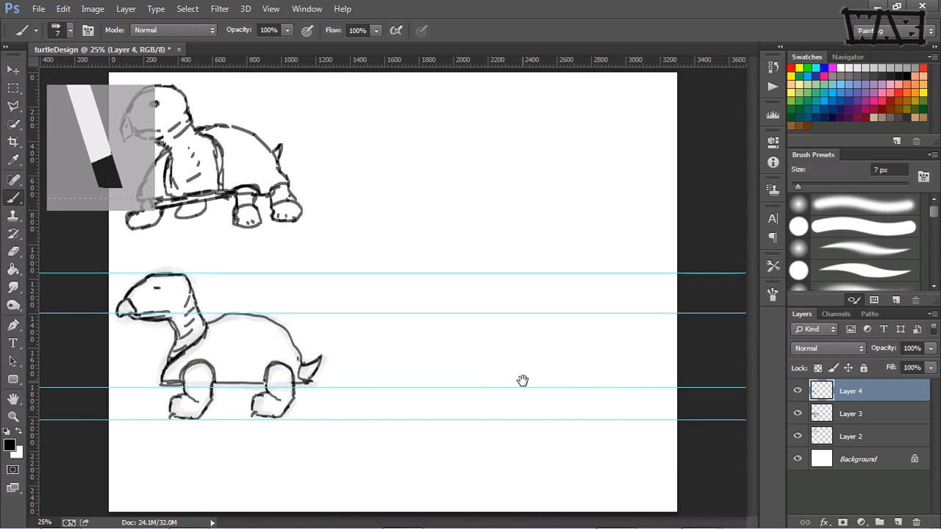
{"action": "left_click", "coordinate": [863, 416]}
{"action": "left_click", "coordinate": [798, 414]}
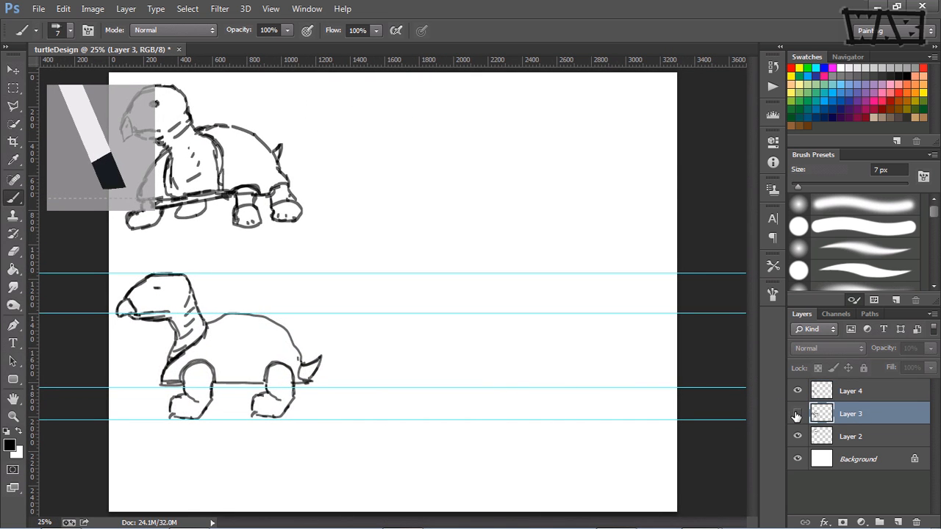
{"action": "left_click", "coordinate": [797, 416]}
{"action": "left_click", "coordinate": [797, 417]}
{"action": "left_click", "coordinate": [797, 415]}
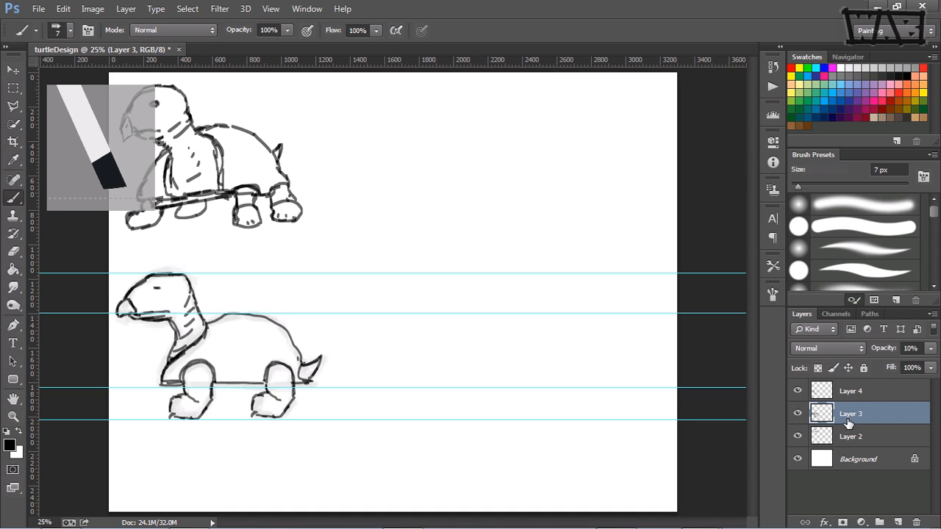
{"action": "left_click_drag", "start_coordinate": [898, 507], "coordinate": [915, 521]}
{"action": "left_click", "coordinate": [877, 397]}
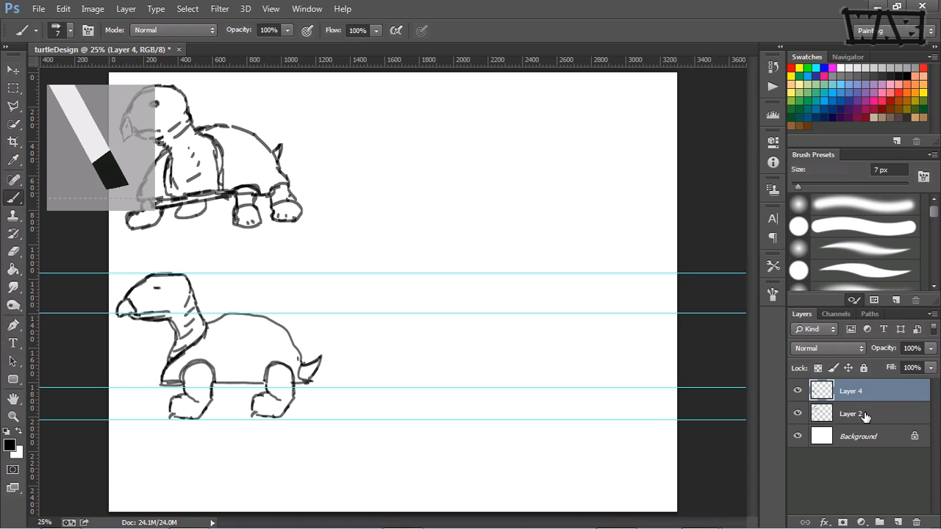
- Add a new layer above Layer 4 and enlarge the brush to 35 px
{"action": "left_click", "coordinate": [897, 522]}
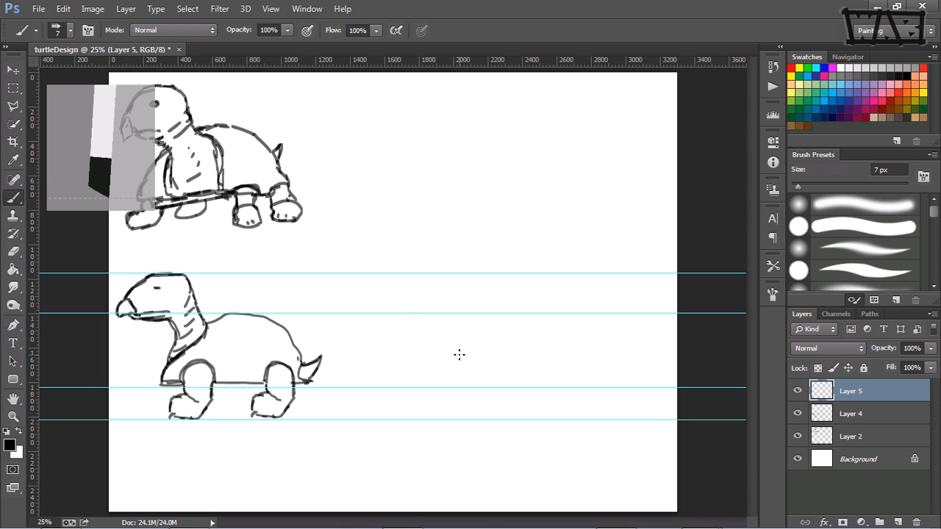
{"action": "key", "text": "bracketright"}
{"action": "key", "text": "bracketright"}
{"action": "key", "text": "bracketright"}
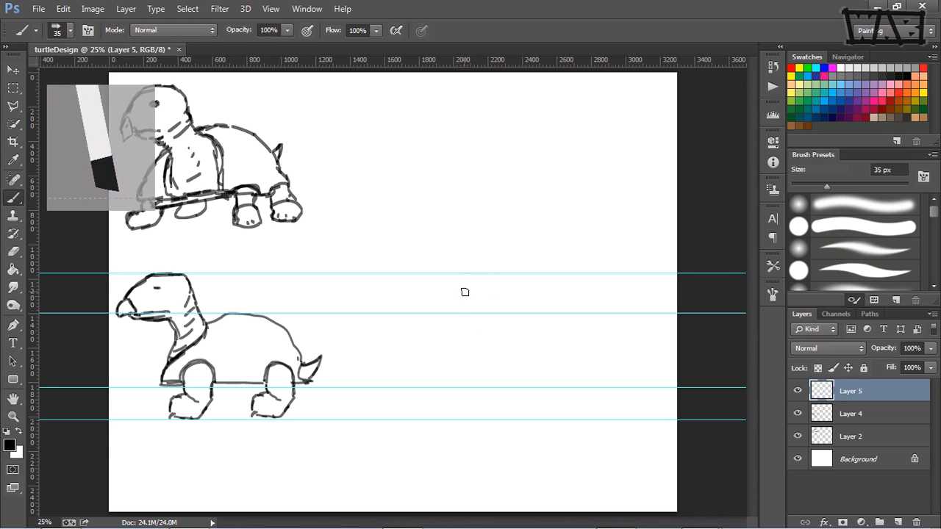
- Rough in the front-view turtle's rounded head between the two upper guides, beside the side view, undoing the unwanted strokes
{"action": "mouse_move", "coordinate": [467, 291]}
{"action": "left_mouse_down"}
{"action": "mouse_move", "coordinate": [490, 322]}
{"action": "mouse_move", "coordinate": [481, 317]}
{"action": "mouse_move", "coordinate": [511, 305]}
{"action": "mouse_move", "coordinate": [494, 316]}
{"action": "mouse_move", "coordinate": [476, 289]}
{"action": "mouse_move", "coordinate": [477, 309]}
{"action": "mouse_move", "coordinate": [511, 321]}
{"action": "mouse_move", "coordinate": [495, 321]}
{"action": "mouse_move", "coordinate": [501, 328]}
{"action": "mouse_move", "coordinate": [525, 307]}
{"action": "mouse_move", "coordinate": [524, 289]}
{"action": "mouse_move", "coordinate": [486, 283]}
{"action": "mouse_move", "coordinate": [522, 286]}
{"action": "mouse_move", "coordinate": [523, 300]}
{"action": "mouse_move", "coordinate": [506, 280]}
{"action": "mouse_move", "coordinate": [482, 299]}
{"action": "mouse_move", "coordinate": [487, 287]}
{"action": "mouse_move", "coordinate": [509, 309]}
{"action": "mouse_move", "coordinate": [487, 297]}
{"action": "left_mouse_up"}
{"action": "key", "text": "ctrl+alt+z"}
{"action": "key", "text": "ctrl+alt+z"}
{"action": "key", "text": "ctrl+alt+z"}
{"action": "key", "text": "ctrl+alt+z"}
{"action": "key", "text": "ctrl+alt+z"}
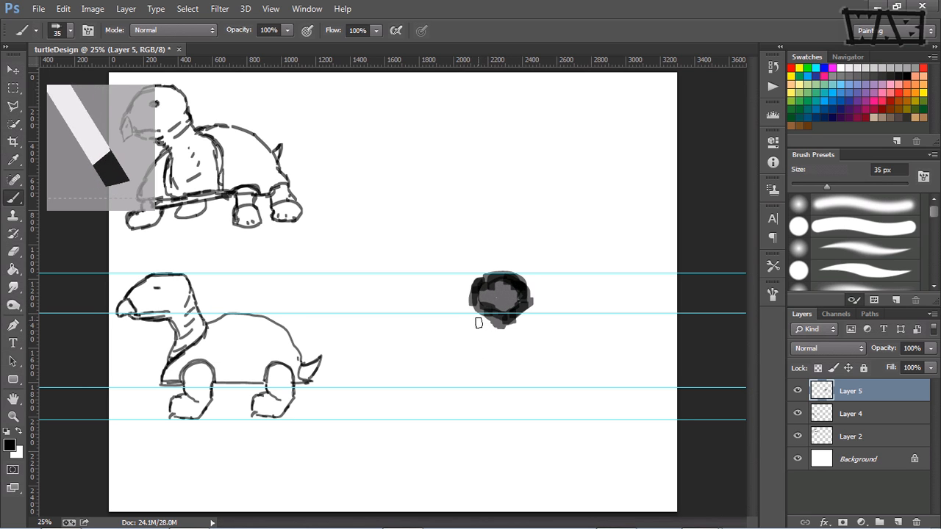
- Draw the front-view shell as a dome from the second guide down to a flat base along the third guide
{"action": "mouse_move", "coordinate": [482, 321]}
{"action": "left_mouse_down"}
{"action": "mouse_move", "coordinate": [458, 333]}
{"action": "mouse_move", "coordinate": [492, 318]}
{"action": "mouse_move", "coordinate": [449, 340]}
{"action": "mouse_move", "coordinate": [464, 330]}
{"action": "mouse_move", "coordinate": [439, 377]}
{"action": "mouse_move", "coordinate": [456, 367]}
{"action": "mouse_move", "coordinate": [436, 381]}
{"action": "mouse_move", "coordinate": [447, 359]}
{"action": "left_mouse_up"}
{"action": "mouse_move", "coordinate": [518, 322]}
{"action": "left_mouse_down"}
{"action": "mouse_move", "coordinate": [531, 318]}
{"action": "mouse_move", "coordinate": [547, 334]}
{"action": "mouse_move", "coordinate": [567, 383]}
{"action": "left_mouse_up"}
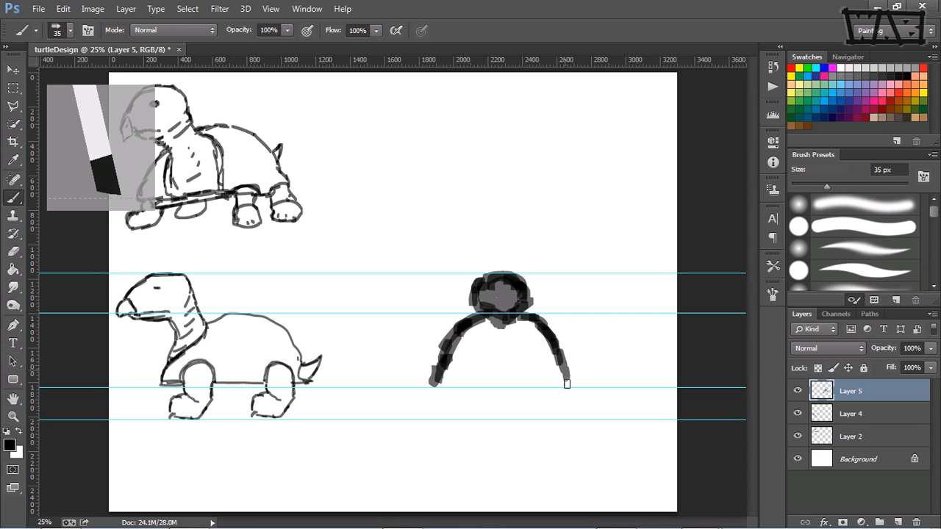
{"action": "left_click_drag", "start_coordinate": [438, 388], "coordinate": [566, 381]}
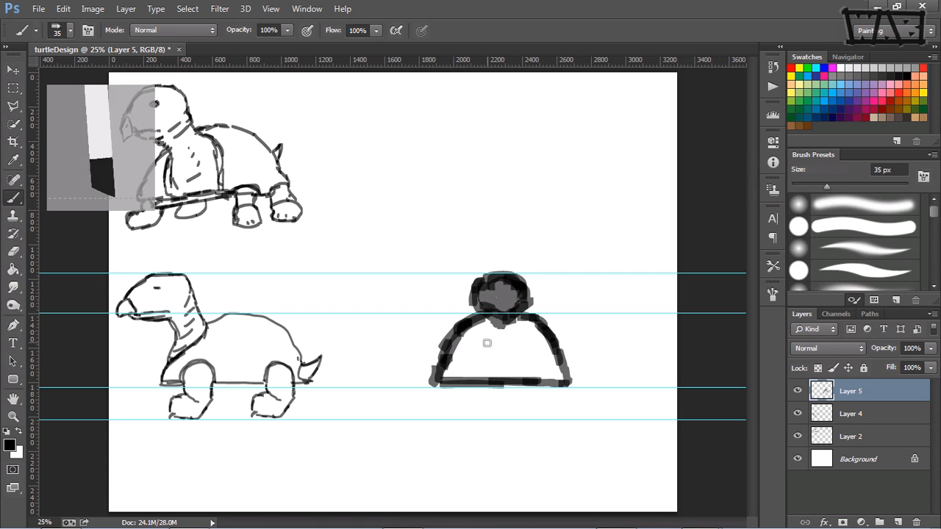
- Rough in the front-view turtle's two legs with feet down to the lowest guide and a curved underside beneath the shell's base
{"action": "mouse_move", "coordinate": [454, 362]}
{"action": "left_mouse_down"}
{"action": "mouse_move", "coordinate": [426, 395]}
{"action": "mouse_move", "coordinate": [440, 368]}
{"action": "mouse_move", "coordinate": [424, 390]}
{"action": "mouse_move", "coordinate": [427, 377]}
{"action": "mouse_move", "coordinate": [425, 394]}
{"action": "mouse_move", "coordinate": [442, 377]}
{"action": "mouse_move", "coordinate": [435, 401]}
{"action": "mouse_move", "coordinate": [443, 374]}
{"action": "mouse_move", "coordinate": [442, 386]}
{"action": "mouse_move", "coordinate": [451, 384]}
{"action": "mouse_move", "coordinate": [418, 399]}
{"action": "mouse_move", "coordinate": [439, 416]}
{"action": "mouse_move", "coordinate": [436, 400]}
{"action": "mouse_move", "coordinate": [414, 409]}
{"action": "mouse_move", "coordinate": [436, 414]}
{"action": "left_mouse_up"}
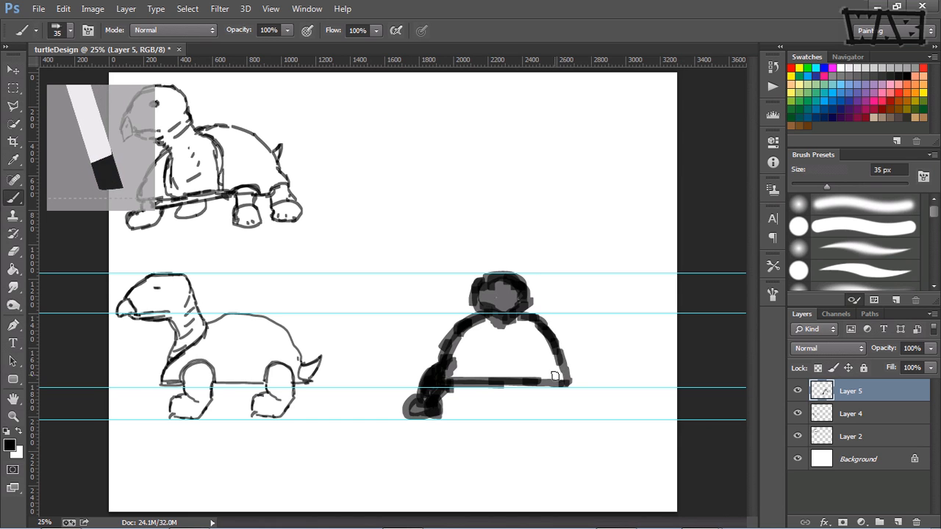
{"action": "mouse_move", "coordinate": [557, 383]}
{"action": "left_mouse_down"}
{"action": "mouse_move", "coordinate": [586, 390]}
{"action": "mouse_move", "coordinate": [569, 387]}
{"action": "mouse_move", "coordinate": [579, 389]}
{"action": "mouse_move", "coordinate": [571, 377]}
{"action": "mouse_move", "coordinate": [581, 394]}
{"action": "mouse_move", "coordinate": [557, 388]}
{"action": "mouse_move", "coordinate": [556, 418]}
{"action": "mouse_move", "coordinate": [588, 420]}
{"action": "mouse_move", "coordinate": [593, 403]}
{"action": "mouse_move", "coordinate": [591, 414]}
{"action": "mouse_move", "coordinate": [563, 401]}
{"action": "mouse_move", "coordinate": [559, 409]}
{"action": "mouse_move", "coordinate": [574, 408]}
{"action": "mouse_move", "coordinate": [566, 388]}
{"action": "left_mouse_up"}
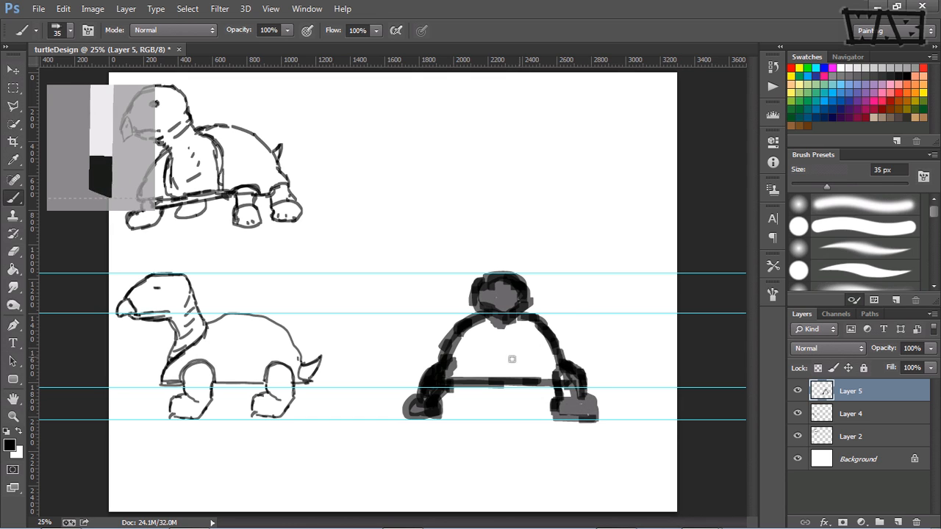
{"action": "left_click_drag", "start_coordinate": [460, 382], "coordinate": [574, 388]}
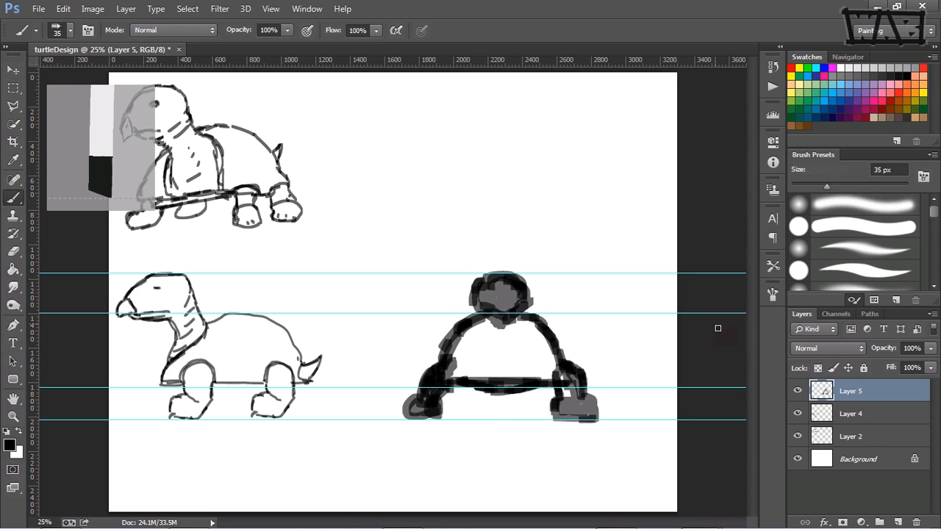
- Add a new layer above Layer 5, fade Layer 5 to 12% opacity, and make the new layer active
{"action": "left_click", "coordinate": [897, 522]}
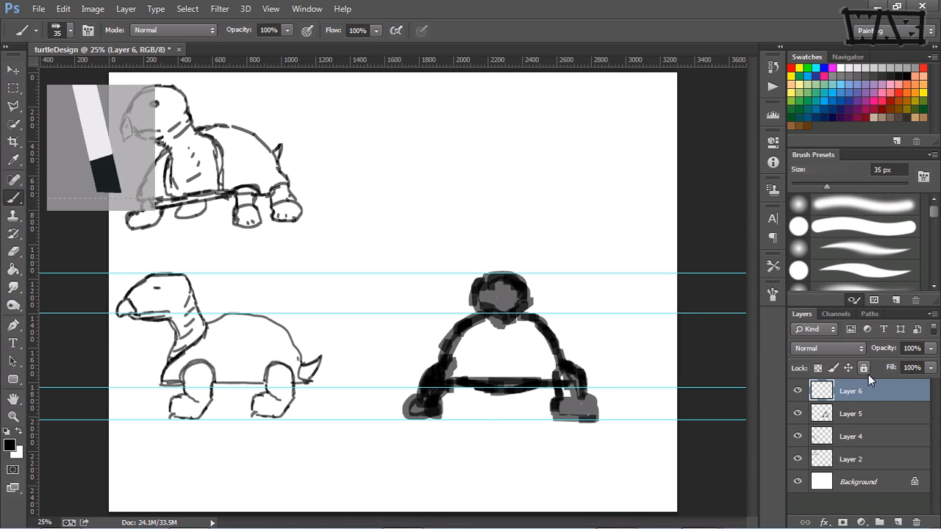
{"action": "left_click", "coordinate": [878, 418]}
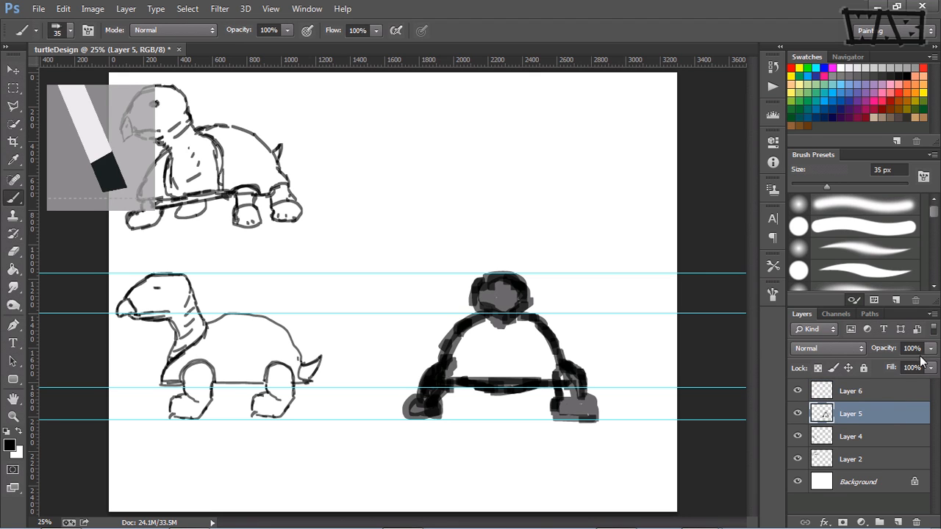
{"action": "left_click", "coordinate": [930, 348]}
{"action": "left_click_drag", "start_coordinate": [924, 355], "coordinate": [869, 362]}
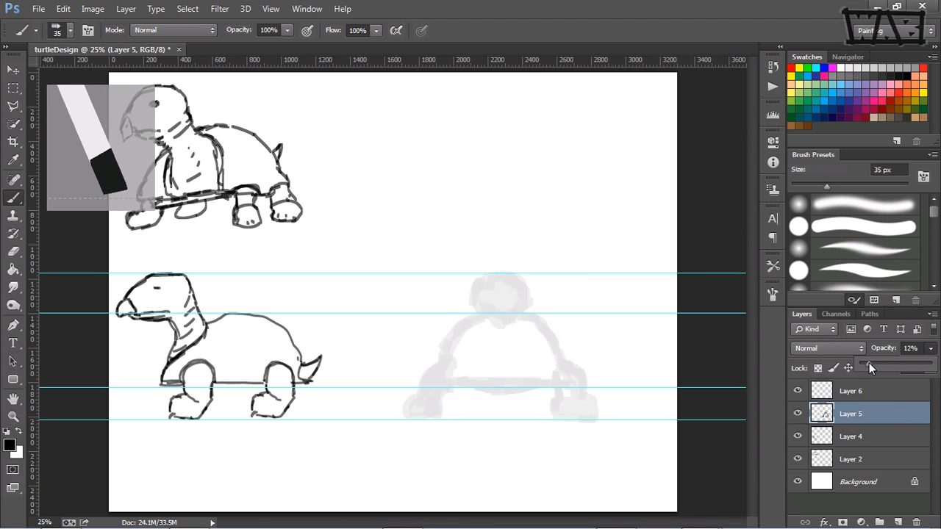
{"action": "left_click", "coordinate": [866, 393]}
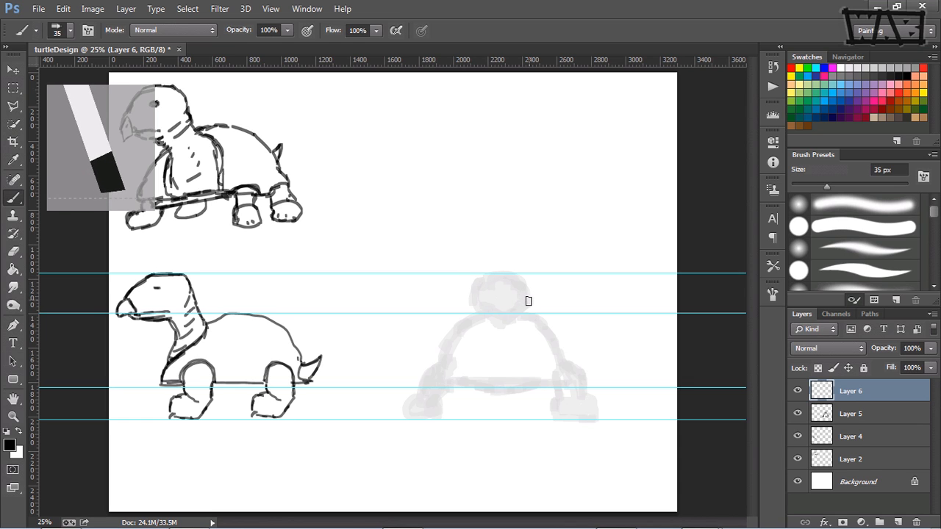
- With a 9 px brush, outline the front-view turtle's pointed beak and the left side and top of its head over the faded rough
{"action": "key", "text": "bracketleft"}
{"action": "key", "text": "bracketleft"}
{"action": "key", "text": "bracketleft"}
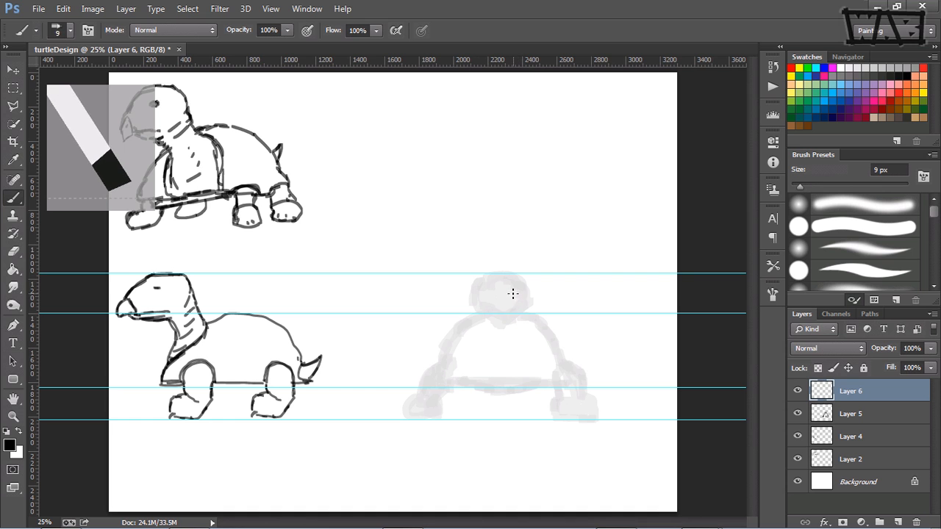
{"action": "left_click", "coordinate": [496, 300], "text": "ctrl"}
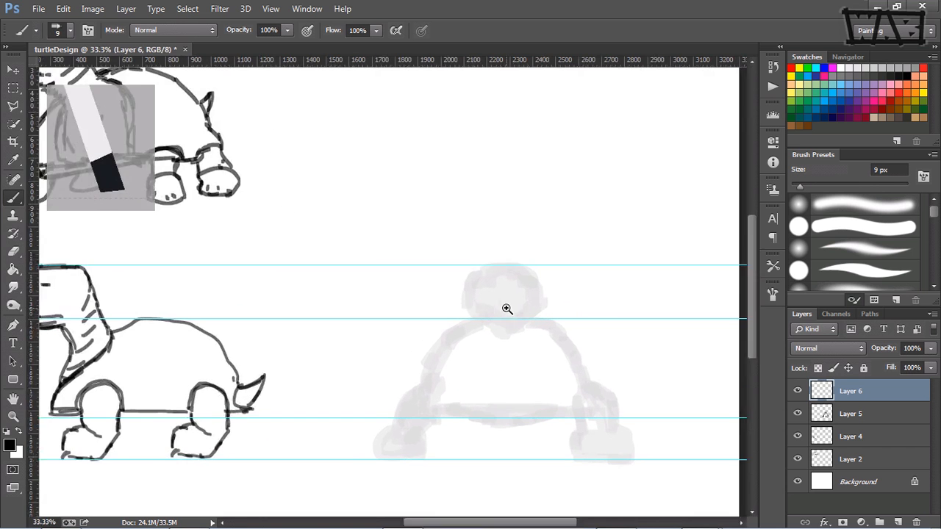
{"action": "left_click", "coordinate": [510, 336], "text": "ctrl"}
{"action": "mouse_move", "coordinate": [509, 364]}
{"action": "left_mouse_down"}
{"action": "mouse_move", "coordinate": [466, 279]}
{"action": "mouse_move", "coordinate": [431, 266]}
{"action": "left_mouse_up"}
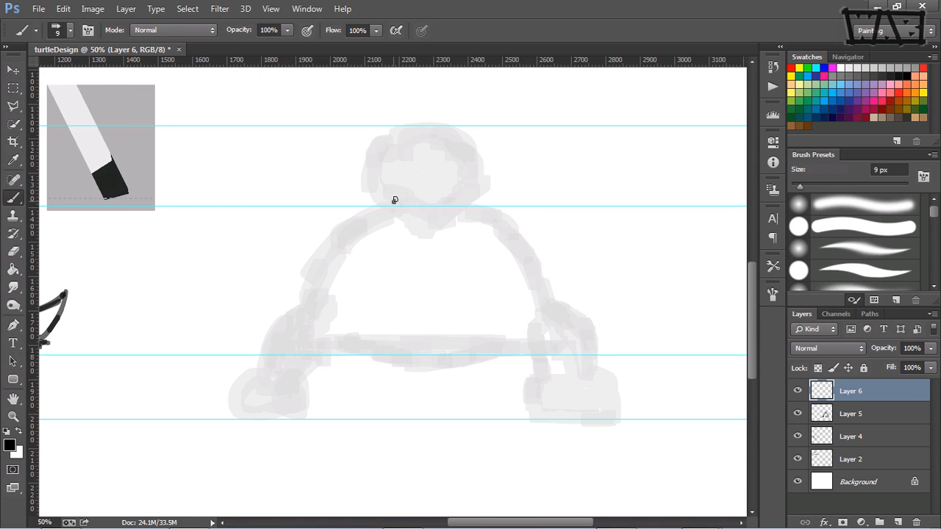
{"action": "mouse_move", "coordinate": [395, 200]}
{"action": "left_mouse_down"}
{"action": "mouse_move", "coordinate": [421, 181]}
{"action": "mouse_move", "coordinate": [443, 200]}
{"action": "mouse_move", "coordinate": [436, 187]}
{"action": "mouse_move", "coordinate": [400, 190]}
{"action": "mouse_move", "coordinate": [402, 183]}
{"action": "mouse_move", "coordinate": [438, 196]}
{"action": "mouse_move", "coordinate": [447, 187]}
{"action": "mouse_move", "coordinate": [452, 199]}
{"action": "mouse_move", "coordinate": [451, 190]}
{"action": "mouse_move", "coordinate": [449, 215]}
{"action": "mouse_move", "coordinate": [400, 215]}
{"action": "mouse_move", "coordinate": [438, 226]}
{"action": "left_mouse_up"}
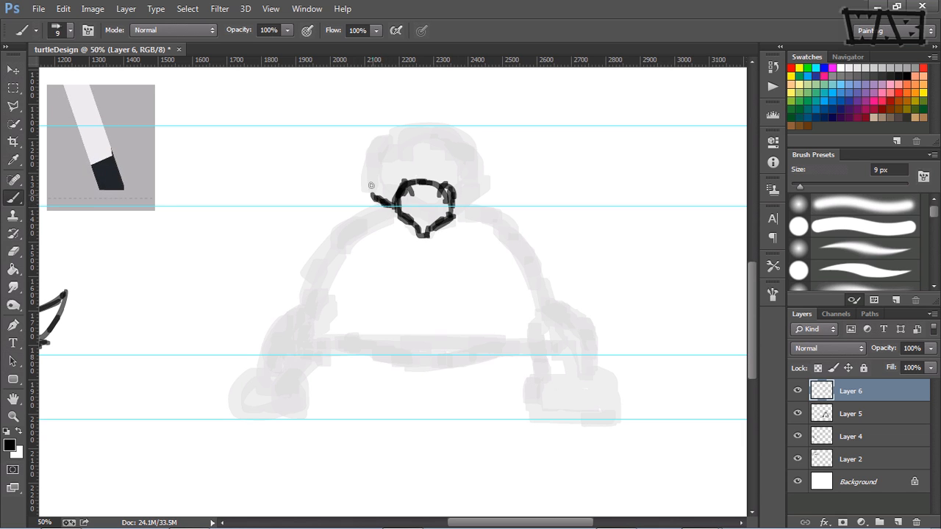
{"action": "mouse_move", "coordinate": [373, 192]}
{"action": "left_mouse_down"}
{"action": "mouse_move", "coordinate": [368, 161]}
{"action": "mouse_move", "coordinate": [387, 140]}
{"action": "left_mouse_up"}
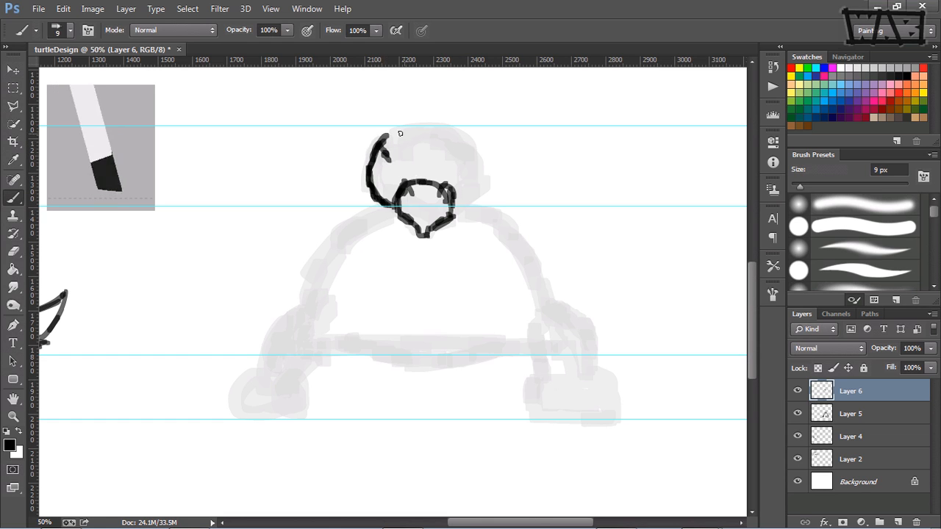
{"action": "left_click_drag", "start_coordinate": [409, 131], "coordinate": [458, 134]}
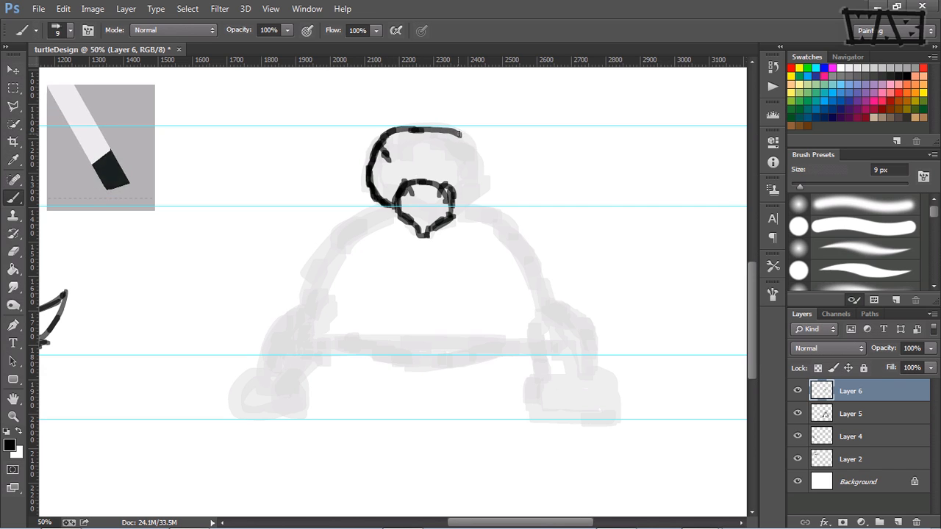